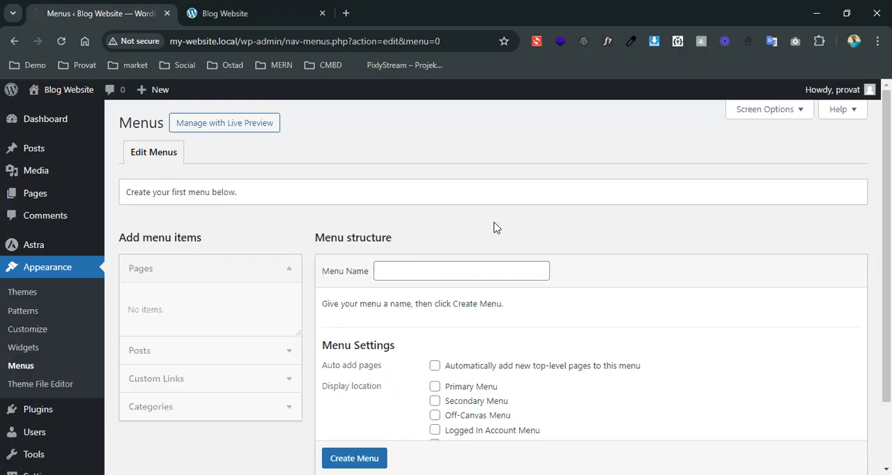
pyautogui.click(267, 274)
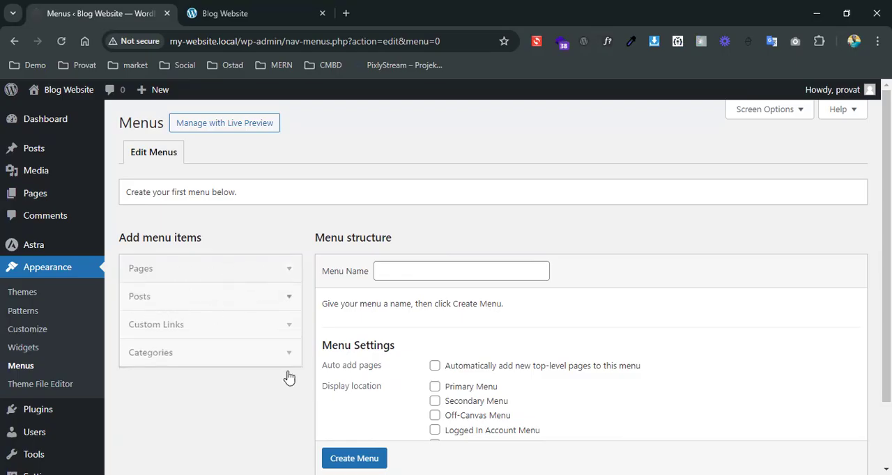
pyautogui.click(197, 359)
pyautogui.click(199, 359)
# Create a new navigation menu named "Main Menu"
pyautogui.click(404, 276)
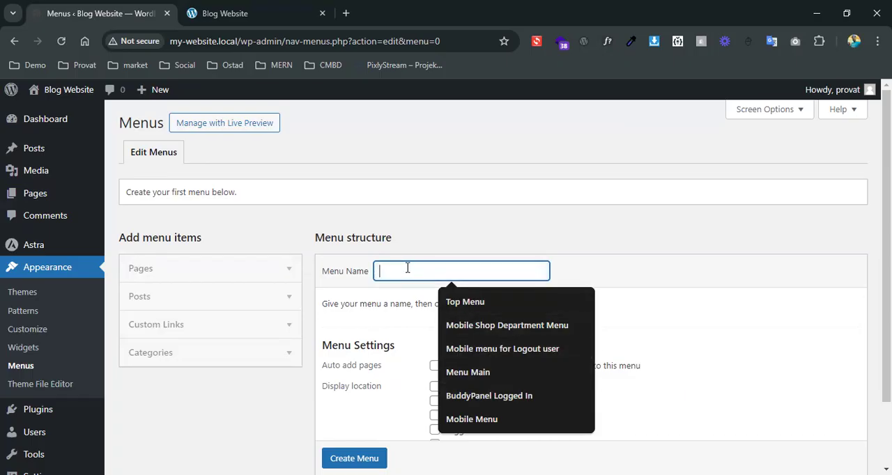
pyautogui.write('Main')
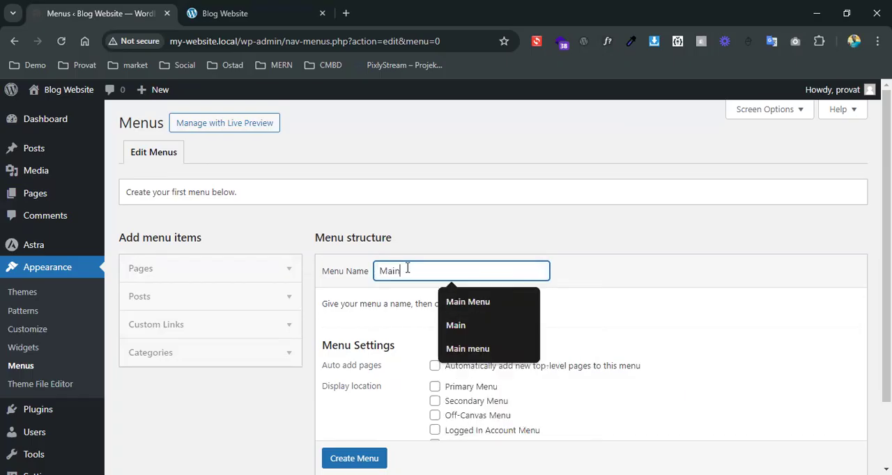
pyautogui.write(' M')
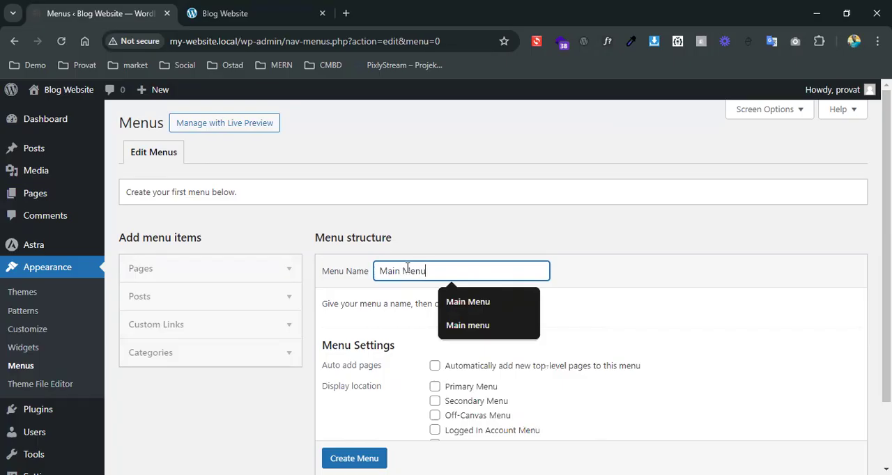
pyautogui.write('enu')
pyautogui.scroll(-1, 432, 276)
pyautogui.click(356, 418)
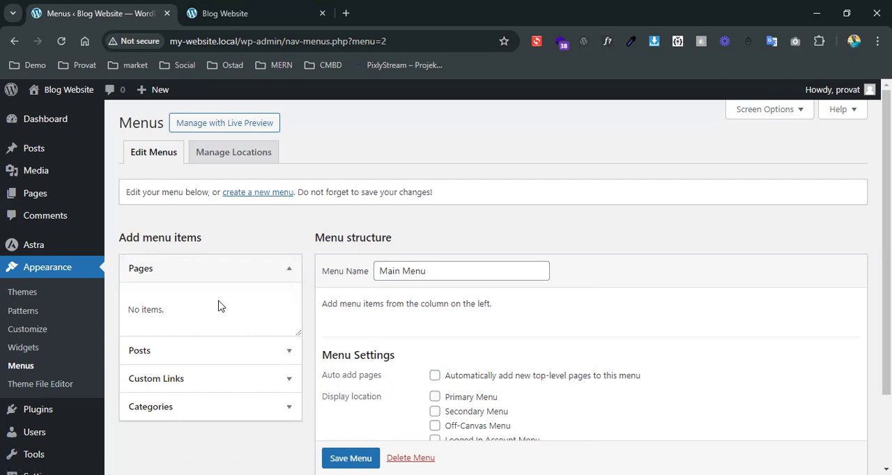
# Examine the menu item sources available for the menu: Pages, Posts, Custom Links and Categories
pyautogui.click(205, 272)
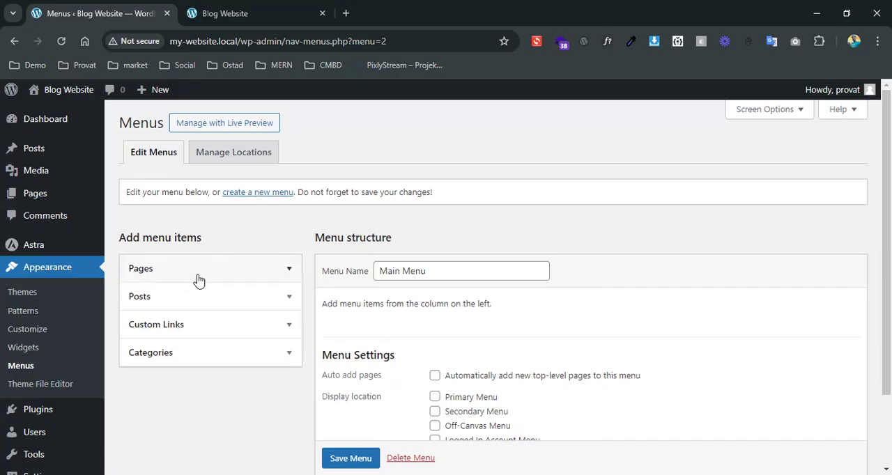
pyautogui.click(194, 298)
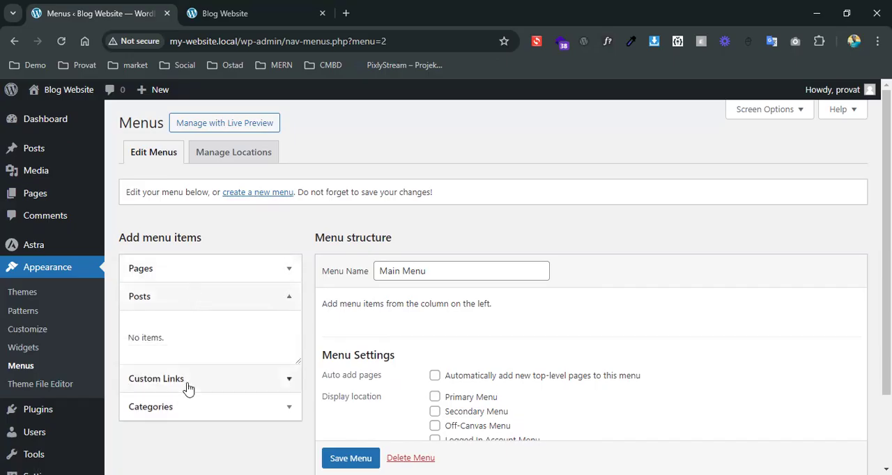
pyautogui.click(192, 384)
pyautogui.click(200, 328)
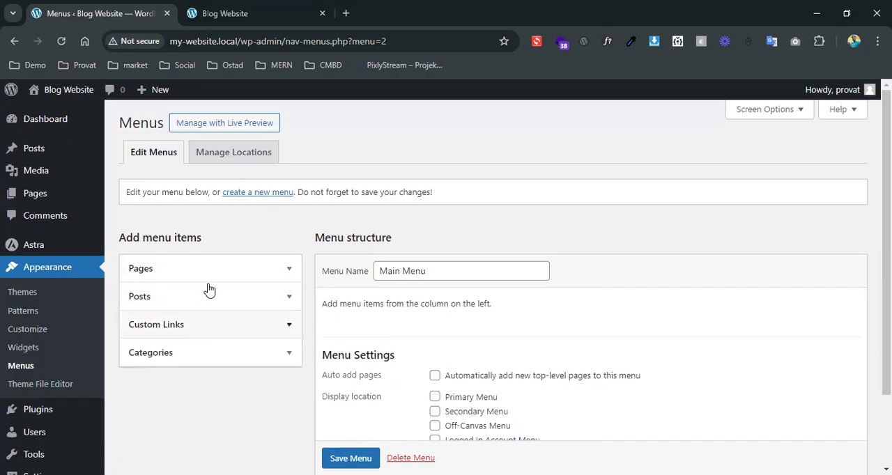
pyautogui.click(189, 354)
pyautogui.click(189, 354)
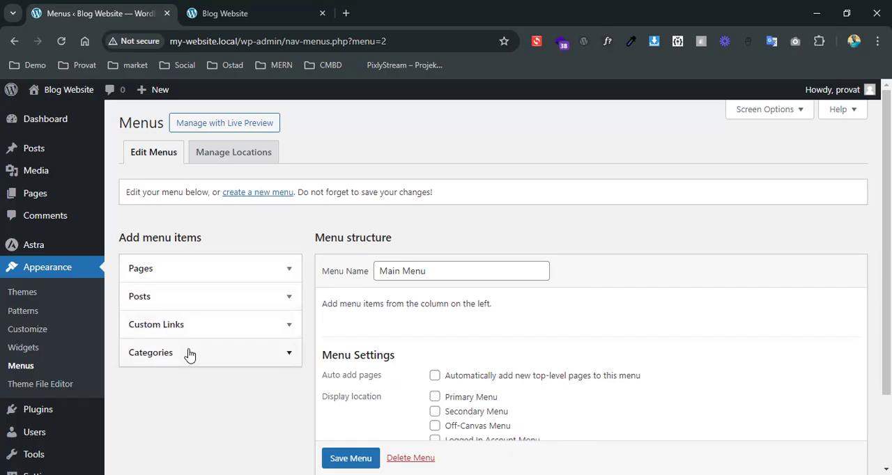
pyautogui.click(189, 272)
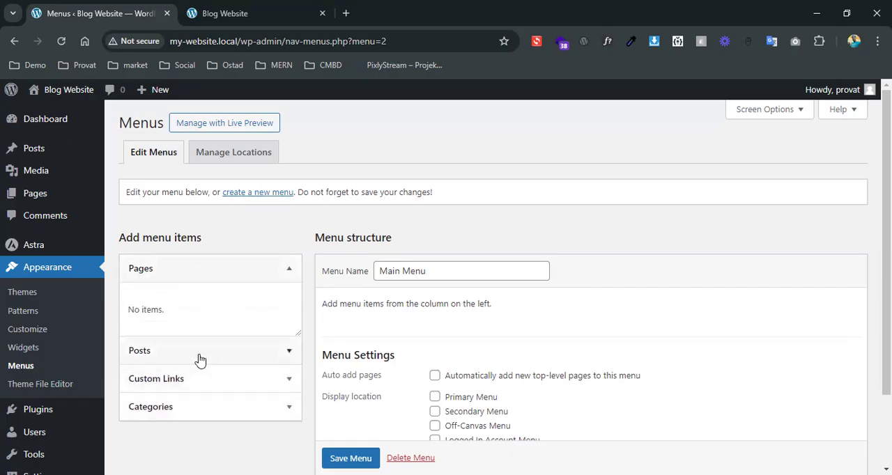
pyautogui.click(233, 352)
pyautogui.click(191, 382)
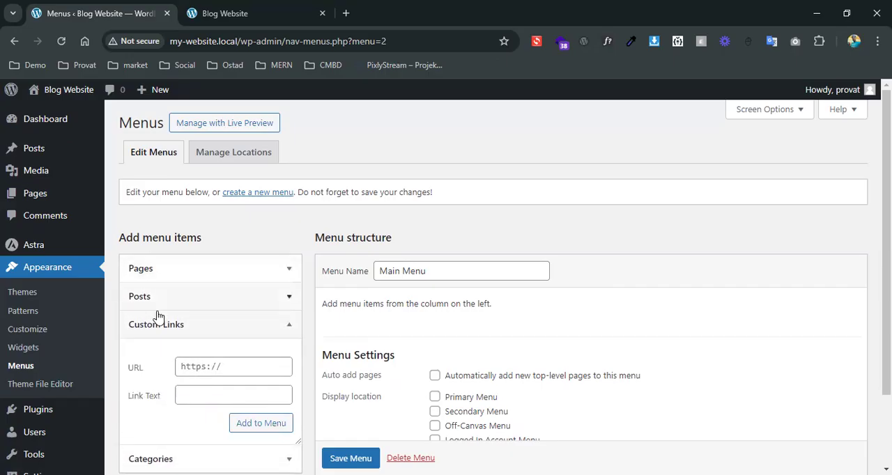
pyautogui.click(199, 459)
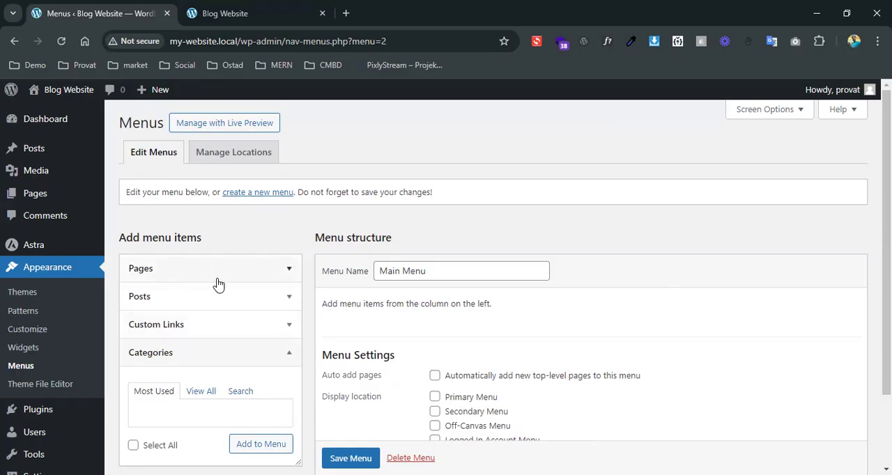
# Add a new page titled "Home", publish it and return to the list of all pages
pyautogui.moveTo(40, 194)
pyautogui.click(132, 214)
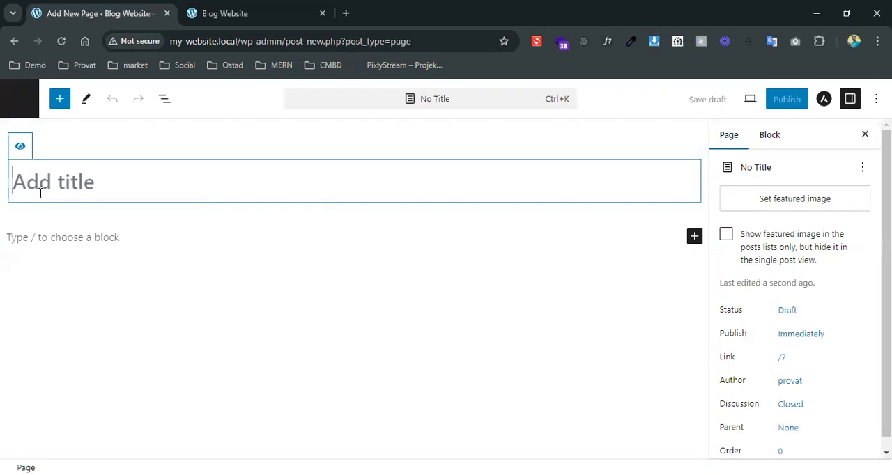
pyautogui.write('Home')
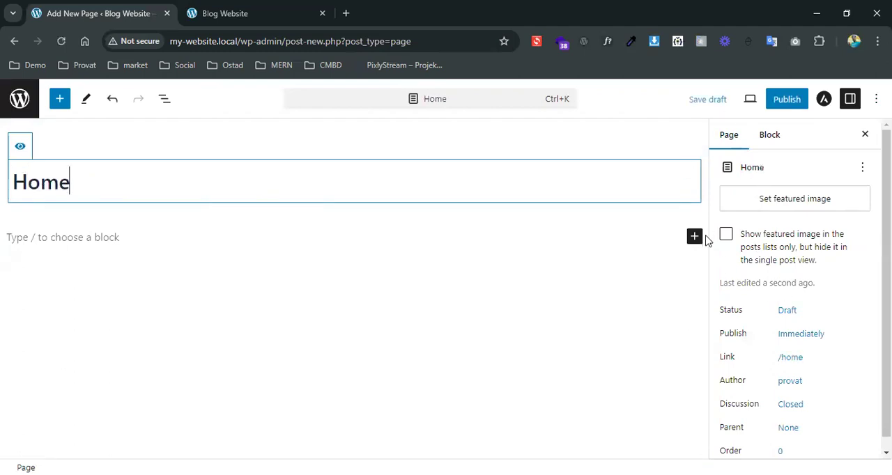
pyautogui.click(779, 100)
pyautogui.click(744, 106)
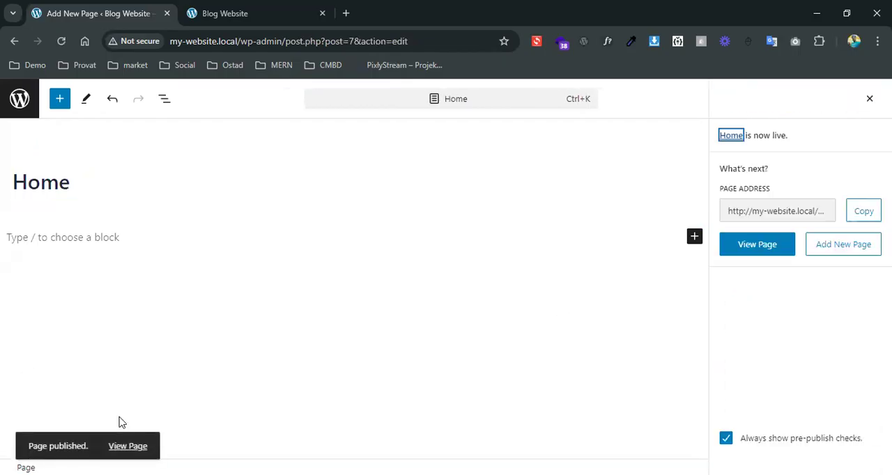
pyautogui.click(20, 98)
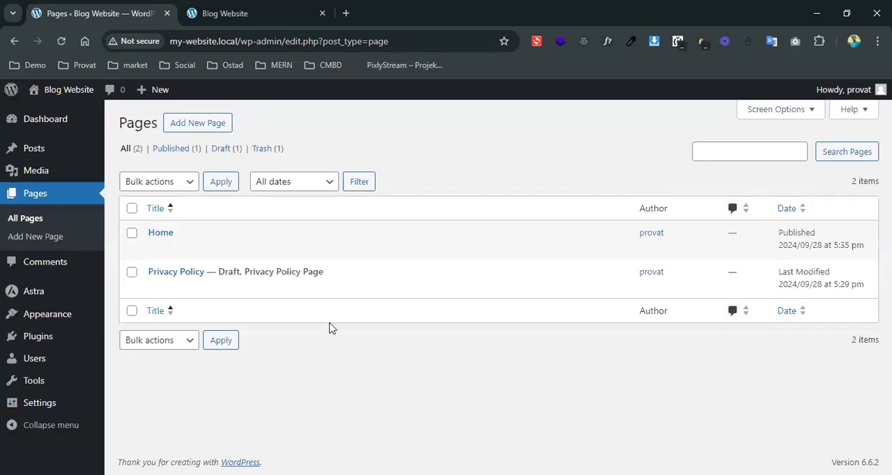
# Add a new page titled "About Us", publish it and return to the list of all pages
pyautogui.click(198, 129)
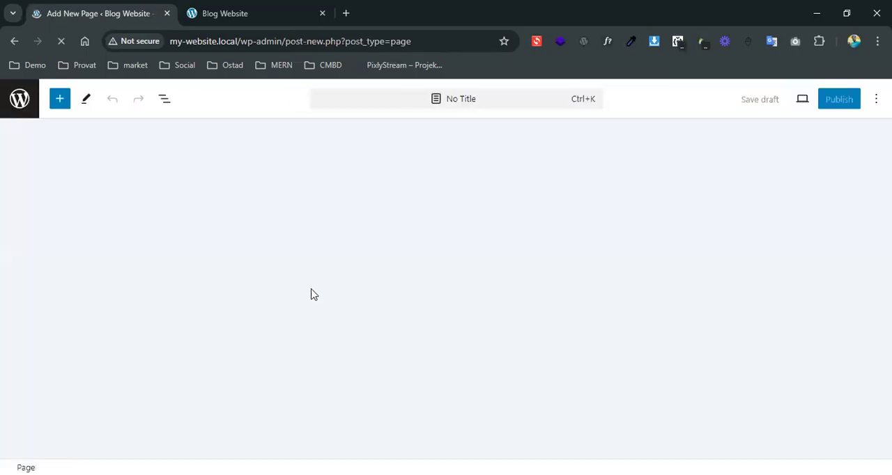
pyautogui.click(21, 182)
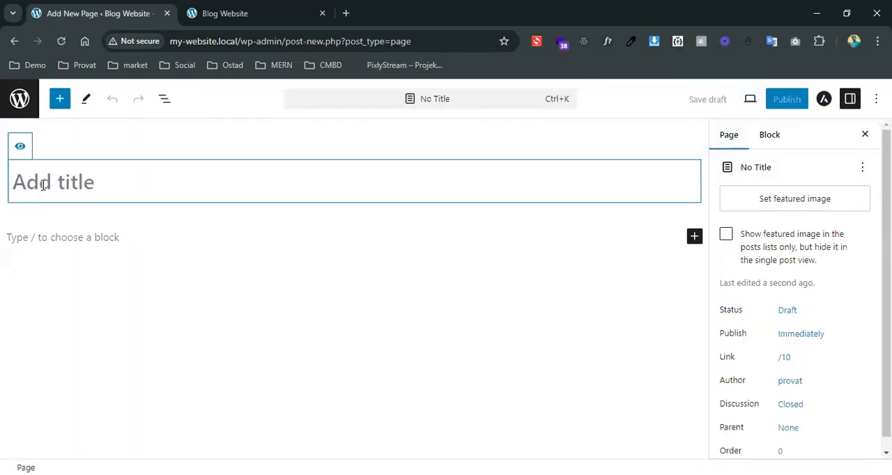
pyautogui.write('H')
pyautogui.press('BackSpace')
pyautogui.write('About')
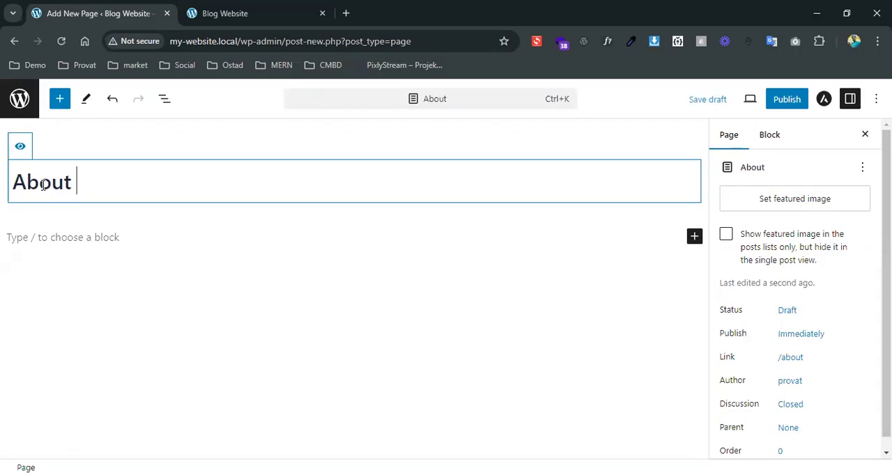
pyautogui.write(' Us')
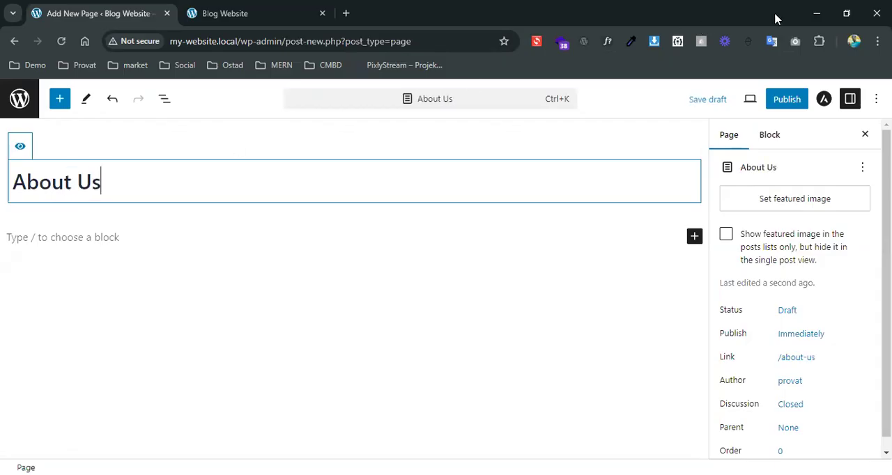
pyautogui.click(784, 104)
pyautogui.click(758, 100)
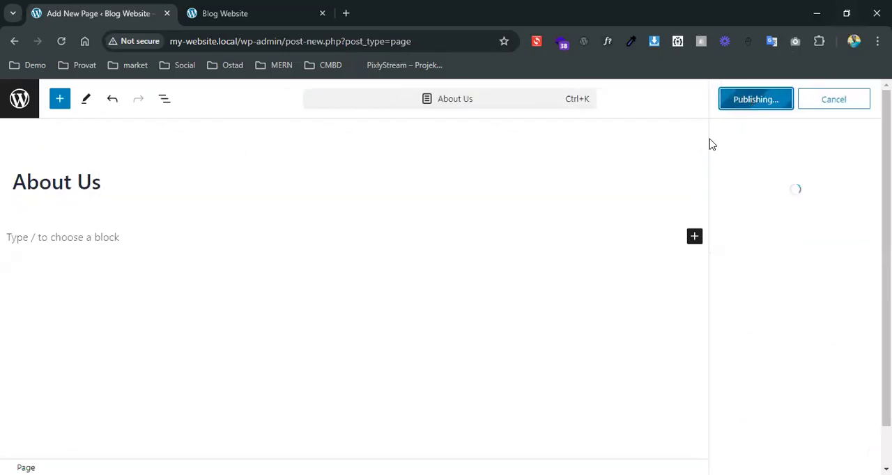
pyautogui.click(19, 98)
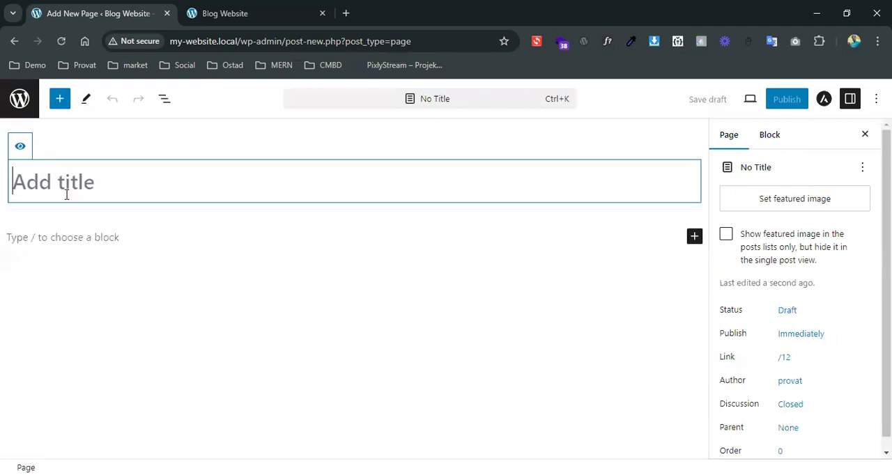
# Title the new page "Services" and publish it
pyautogui.write('Services')
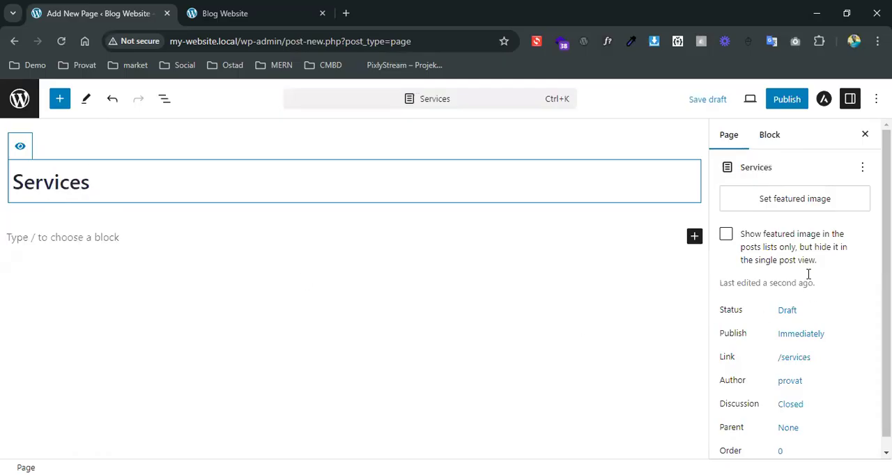
pyautogui.click(786, 100)
pyautogui.click(754, 99)
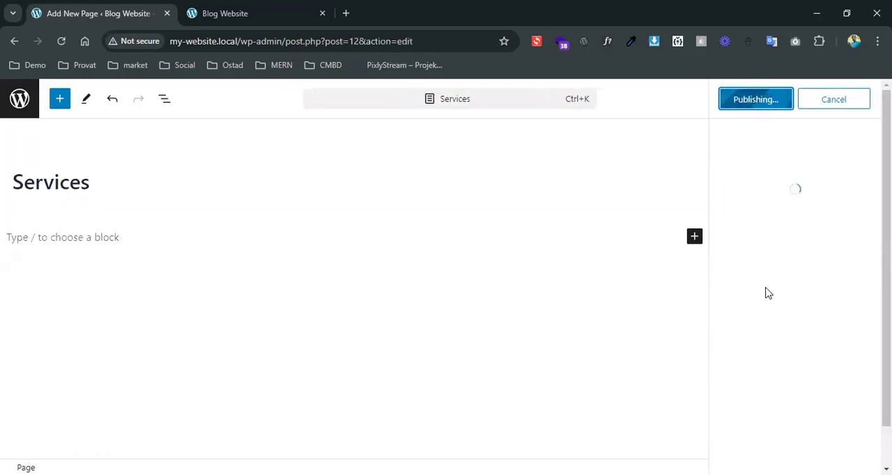
# Add another new page titled "Portfolio" and publish it
pyautogui.click(841, 256)
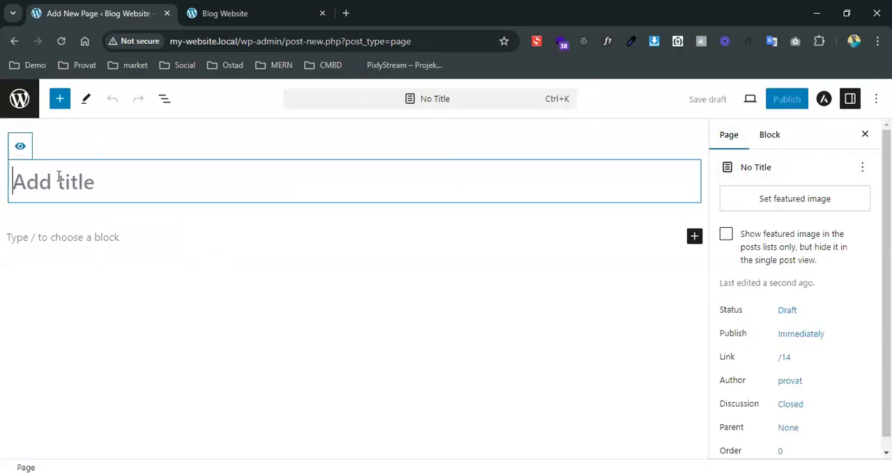
pyautogui.write('Portfolio')
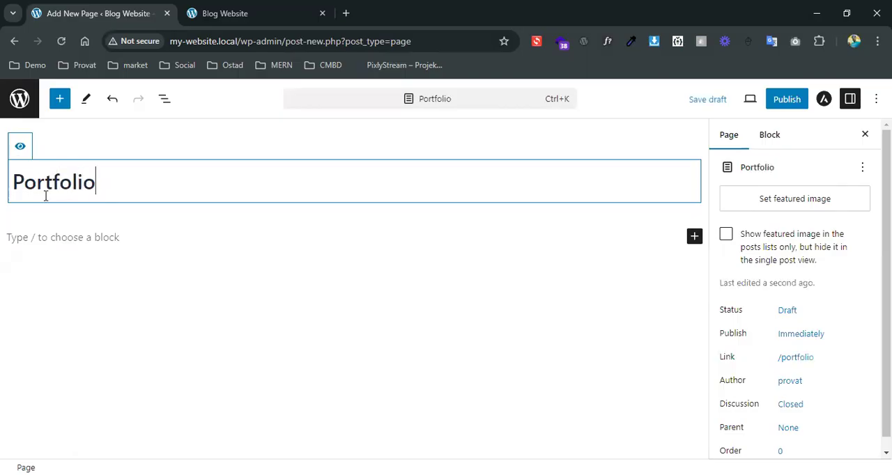
pyautogui.click(787, 104)
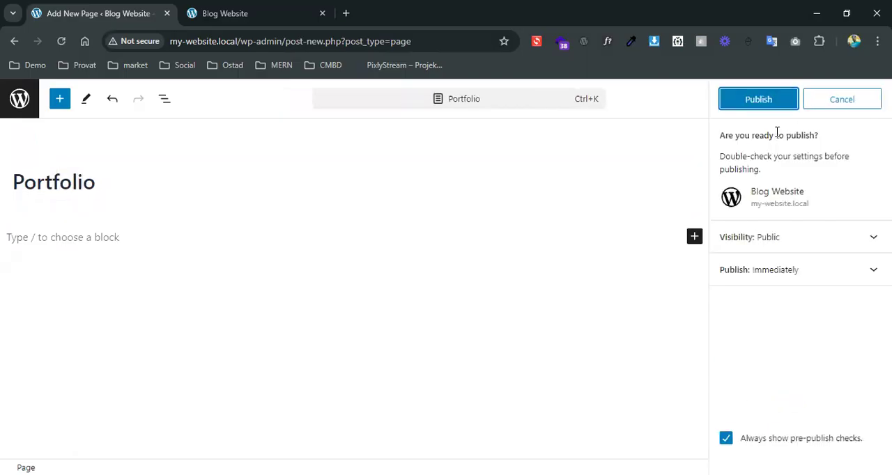
pyautogui.click(765, 109)
# Add a new page titled "Contact Us", publish it and return to the list of all pages
pyautogui.click(854, 249)
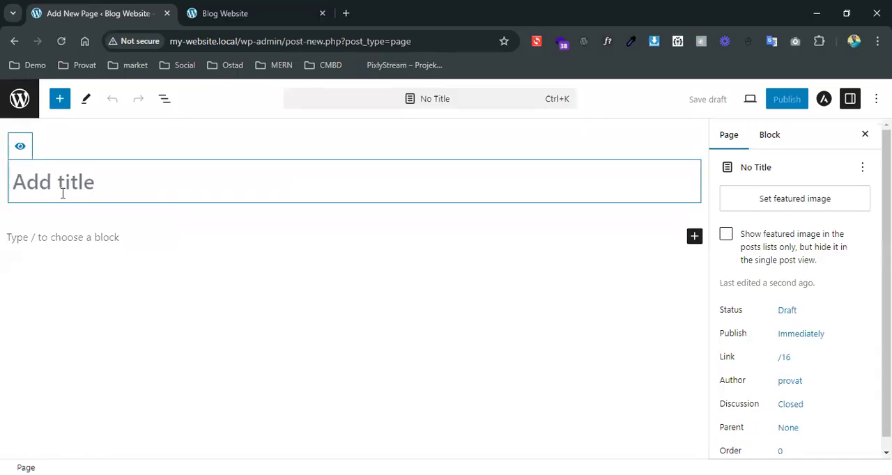
pyautogui.write('Contact')
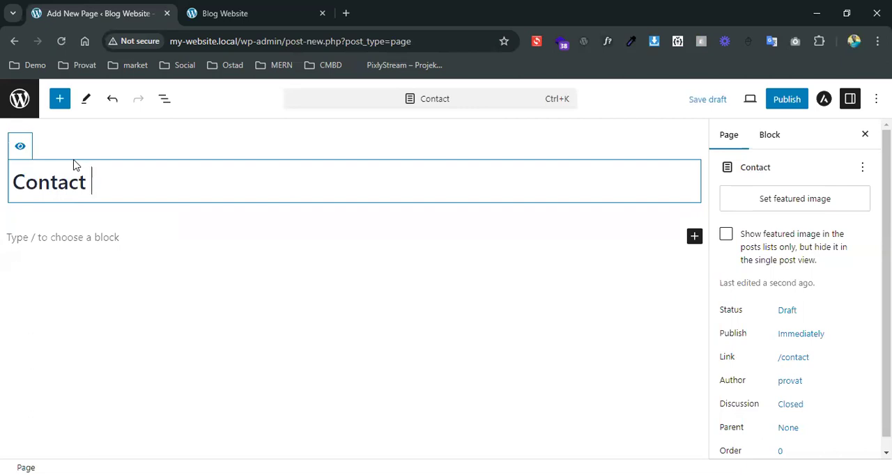
pyautogui.write(' Us')
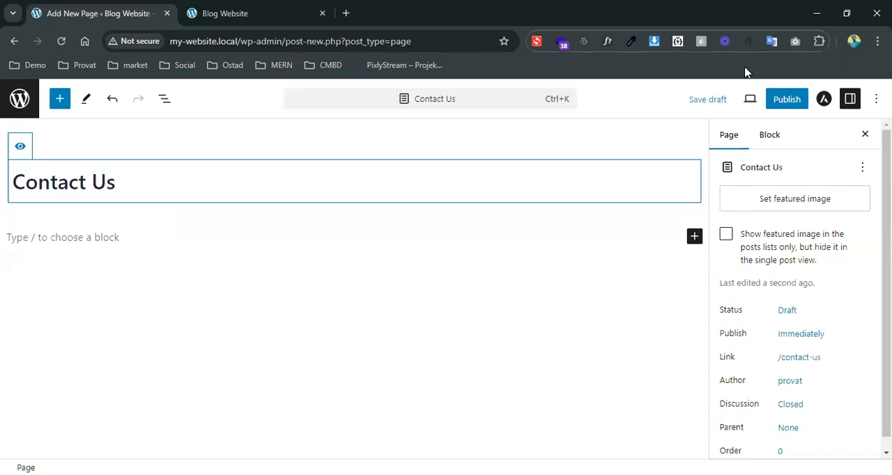
pyautogui.click(787, 101)
pyautogui.click(771, 102)
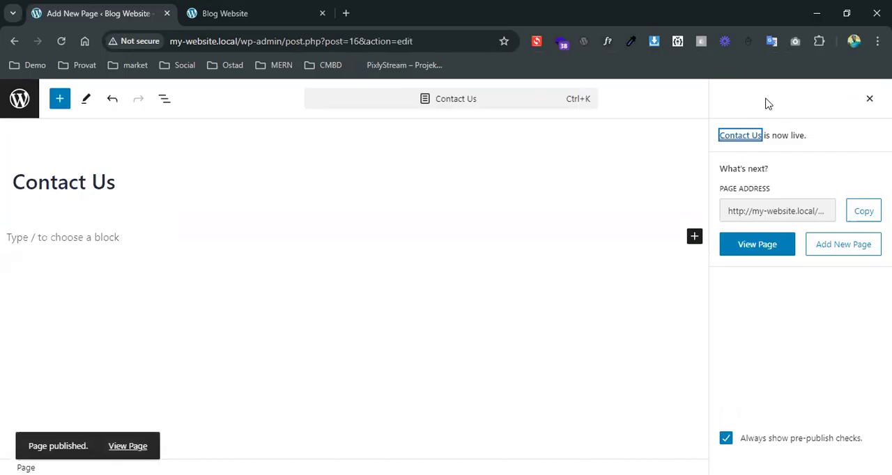
pyautogui.click(18, 107)
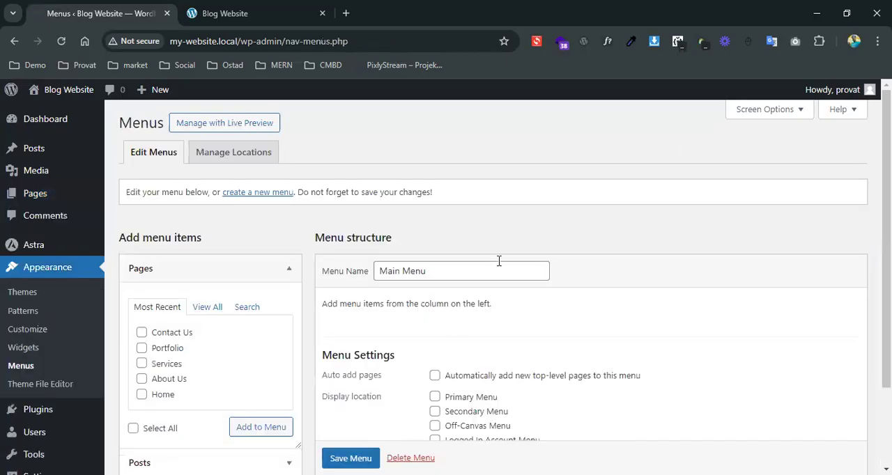
# Add all the recent pages (Contact Us, Portfolio, Services, About Us and Home) to Main Menu
pyautogui.scroll(-1, 488, 265)
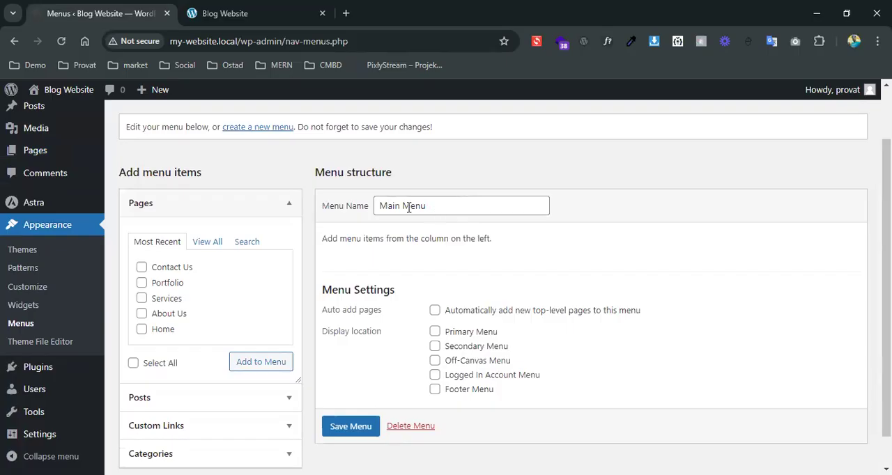
pyautogui.click(133, 364)
pyautogui.click(270, 367)
# Reorder the Main Menu items to Home, About Us, Services, Portfolio, Contact Us
pyautogui.scroll(-1, 821, 323)
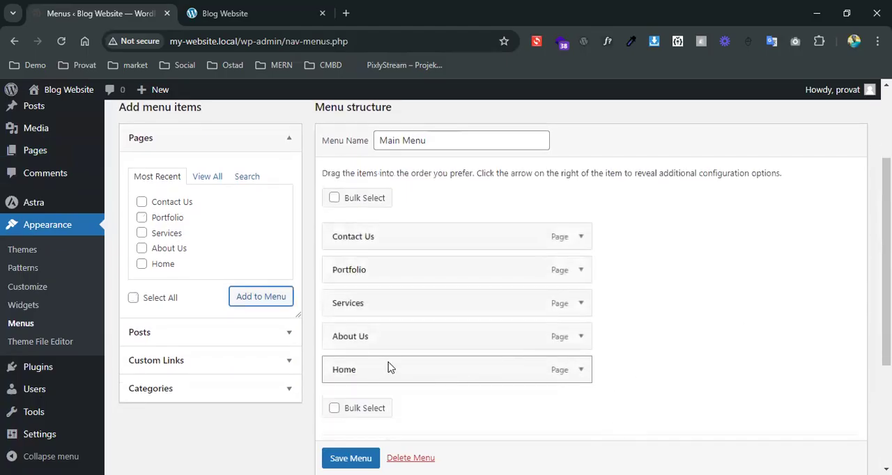
pyautogui.moveTo(400, 357); pyautogui.dragTo(399, 234)
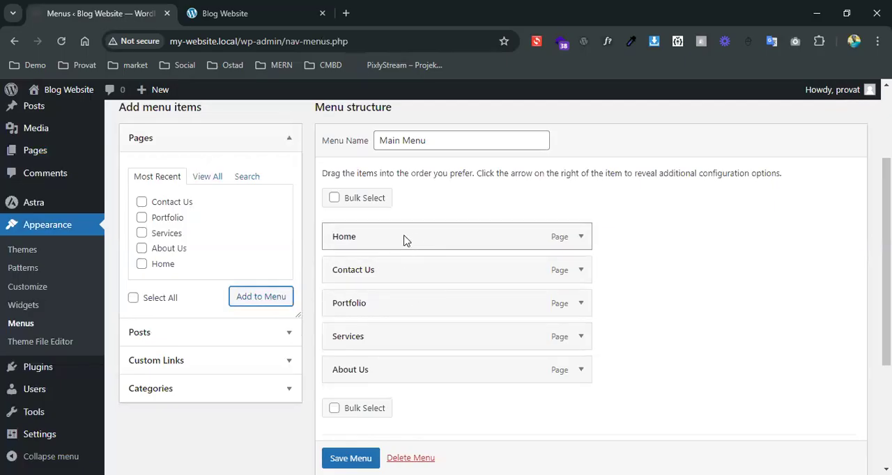
pyautogui.moveTo(413, 241); pyautogui.dragTo(414, 240)
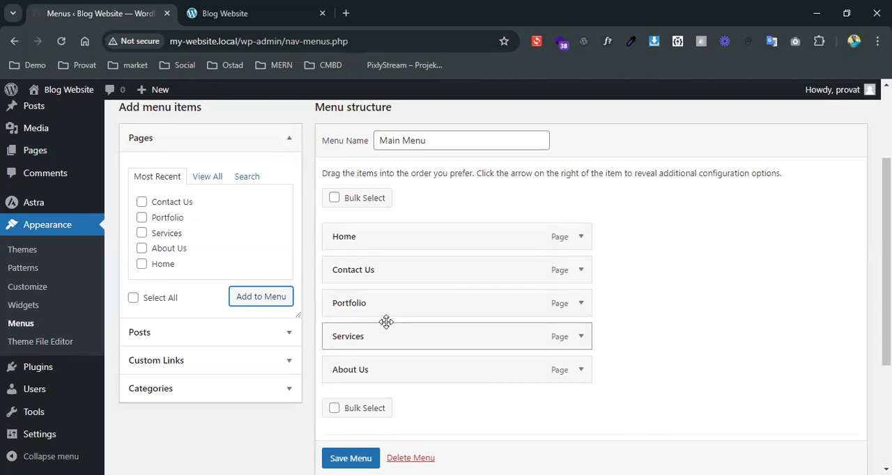
pyautogui.moveTo(392, 373); pyautogui.dragTo(391, 273)
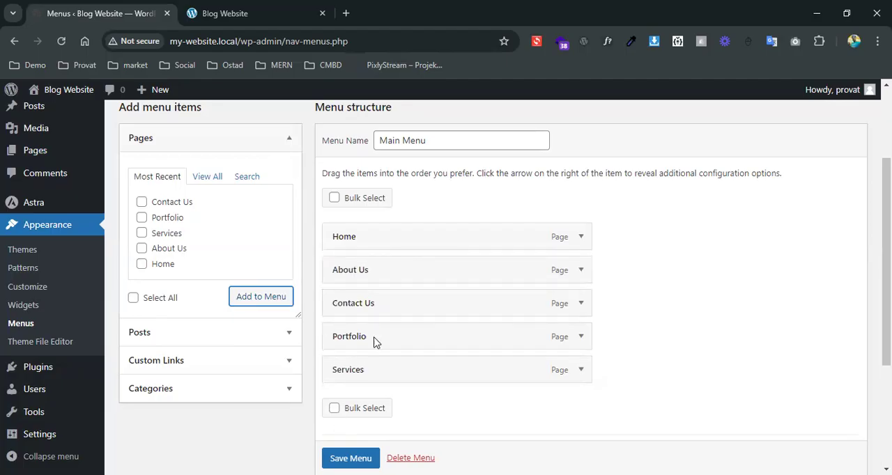
pyautogui.moveTo(380, 370); pyautogui.dragTo(384, 302)
pyautogui.moveTo(372, 341); pyautogui.dragTo(370, 373)
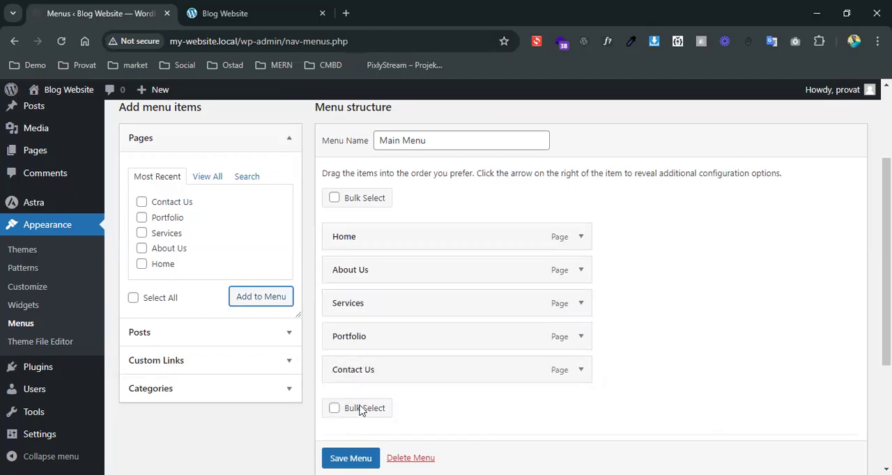
# Save Main Menu and reload the site's front page to check its header navigation
pyautogui.scroll(-3, 361, 330)
pyautogui.click(352, 406)
pyautogui.click(264, 12)
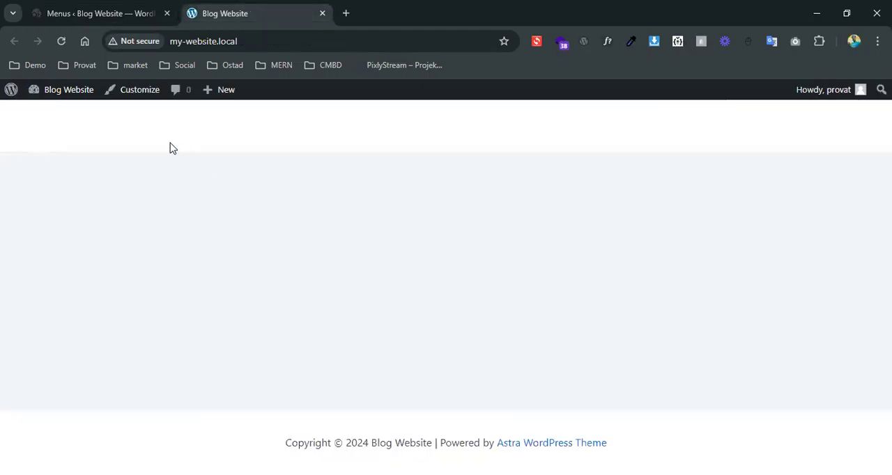
pyautogui.click(62, 41)
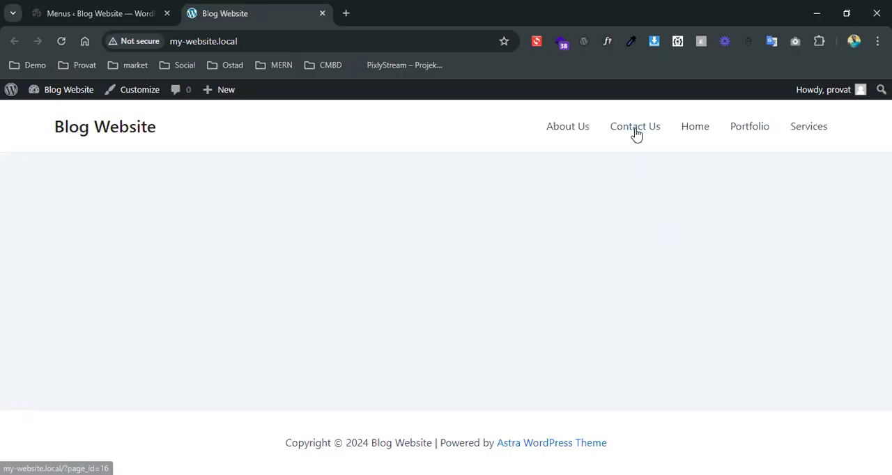
# Nest Portfolio as a sub item under Services in Main Menu and save the menu
pyautogui.click(86, 7)
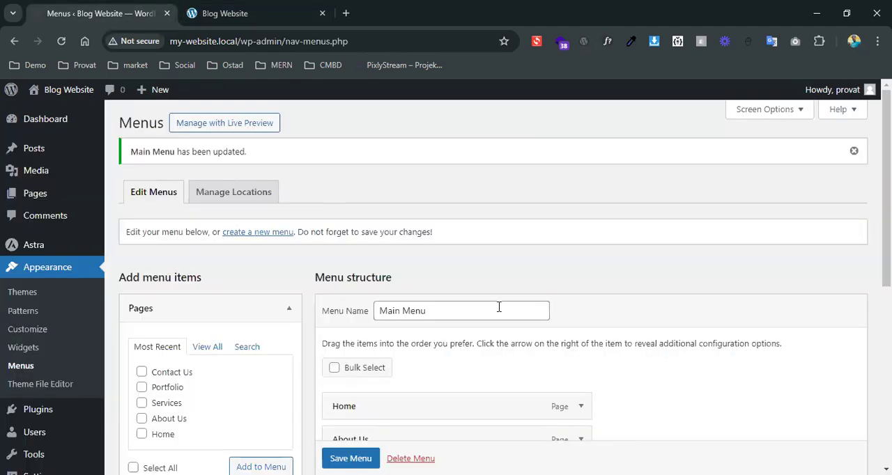
pyautogui.scroll(-4, 664, 269)
pyautogui.moveTo(384, 247); pyautogui.dragTo(414, 249)
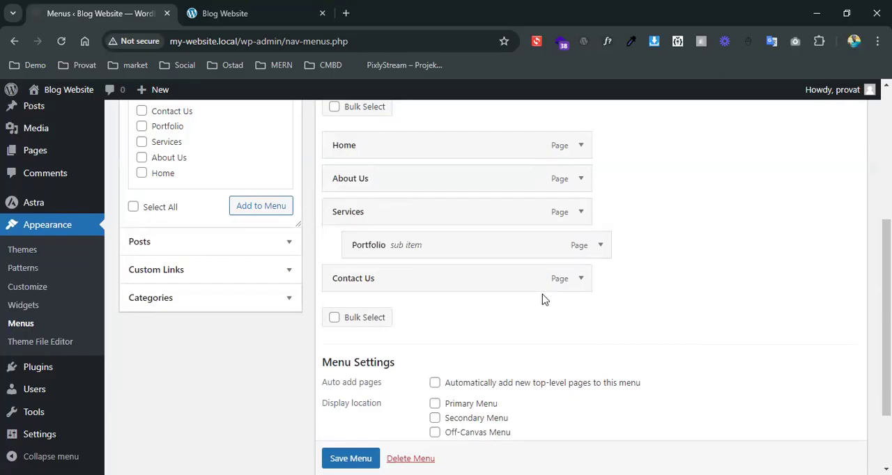
pyautogui.scroll(-2, 671, 314)
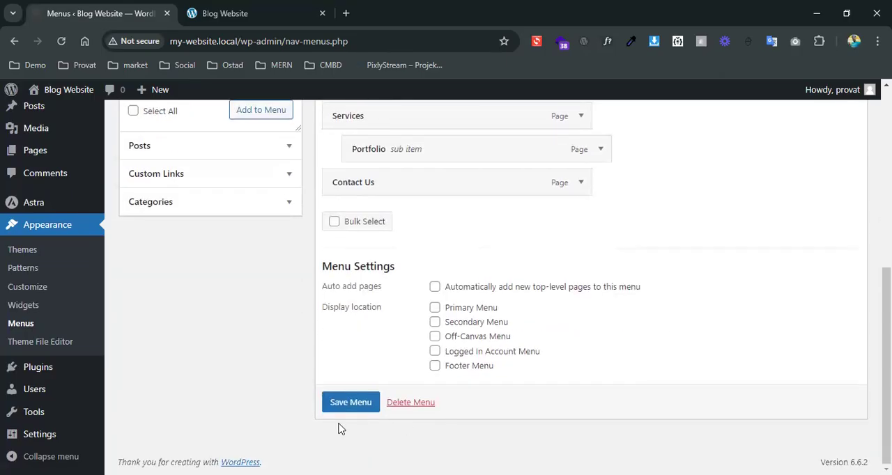
pyautogui.click(337, 407)
# Reload the site's front page to check how the Services and Portfolio items are displayed
pyautogui.click(230, 13)
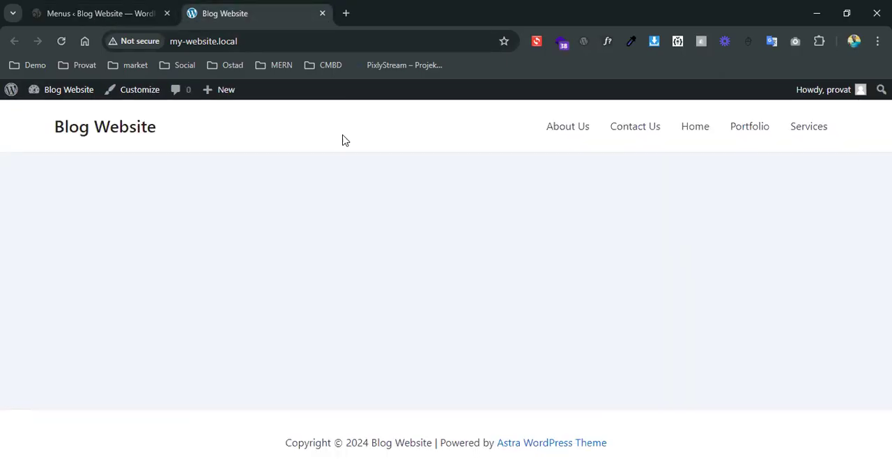
pyautogui.click(61, 42)
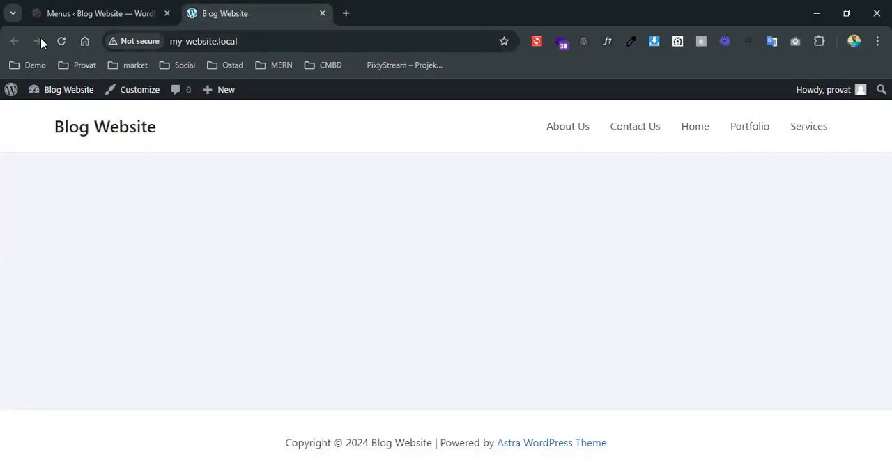
pyautogui.click(61, 41)
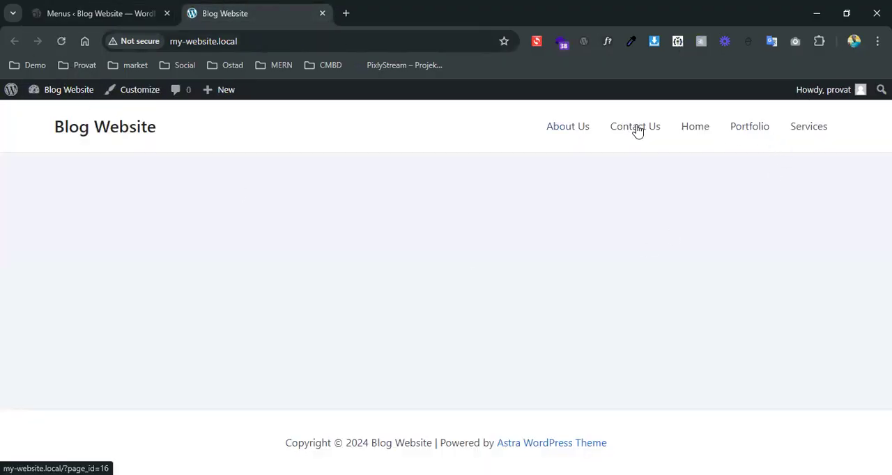
# Save Main Menu again and open the site in a new tab to recheck its navigation
pyautogui.click(77, 10)
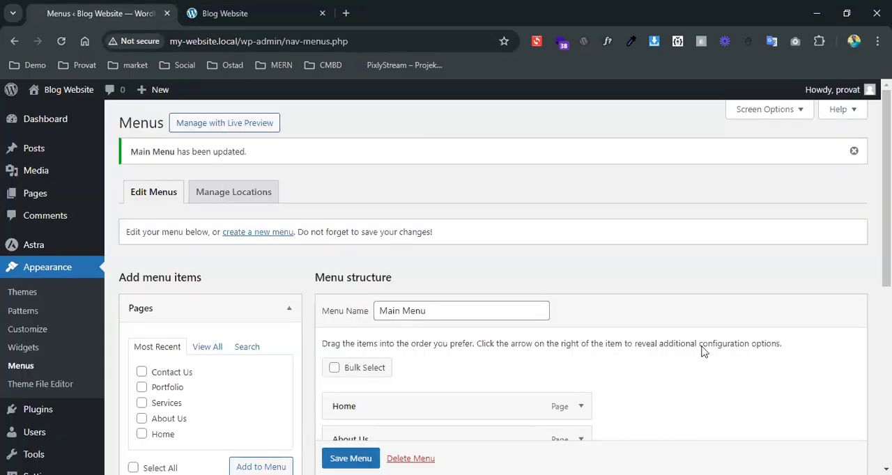
pyautogui.scroll(-5, 549, 285)
pyautogui.click(351, 403)
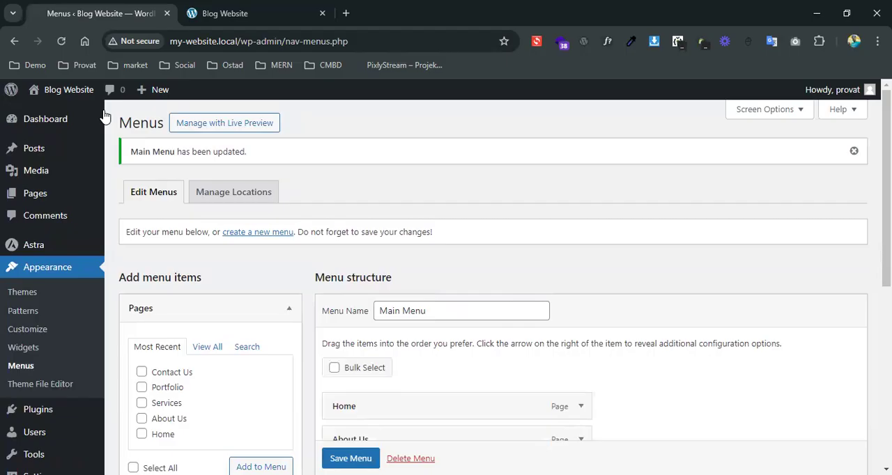
pyautogui.rightClick(60, 113)
pyautogui.click(78, 123)
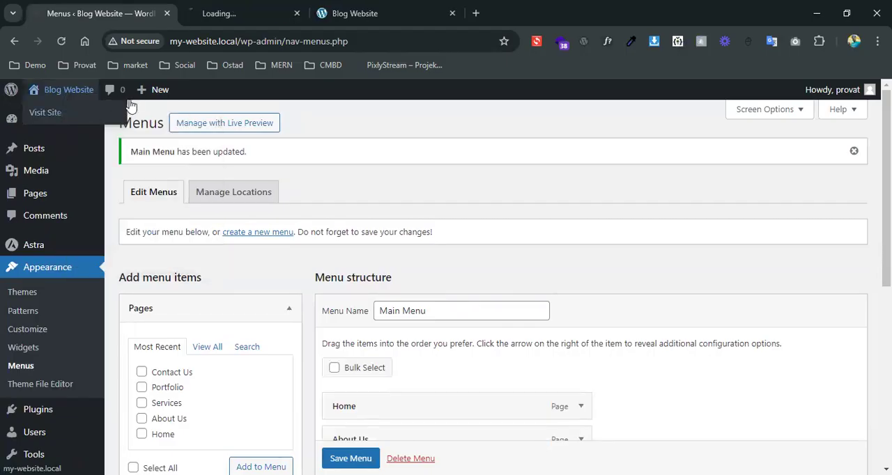
pyautogui.hotkey('ctrl', 'Tab')
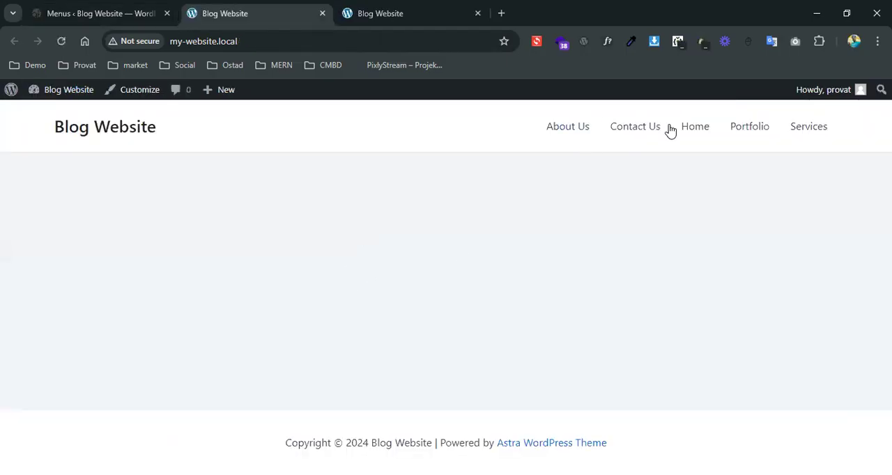
# Compare the structure and settings of Main Menu with the header navigation on the front page
pyautogui.click(108, 14)
pyautogui.scroll(-2, 514, 302)
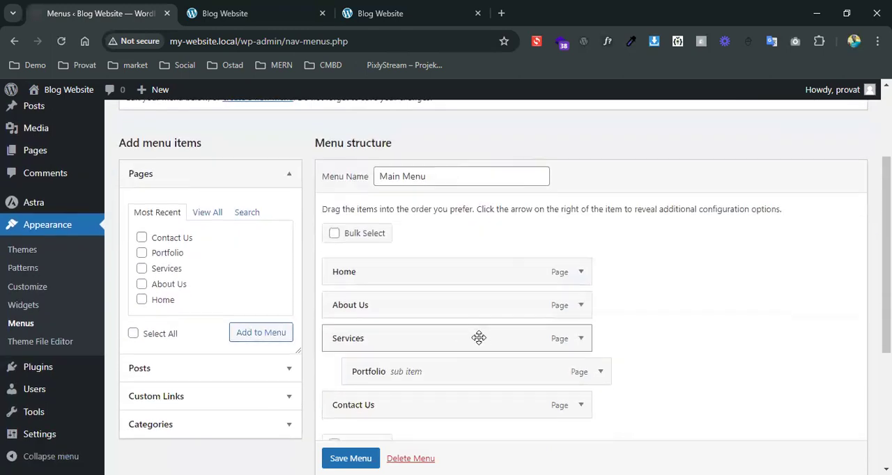
pyautogui.scroll(-2, 369, 289)
pyautogui.click(257, 13)
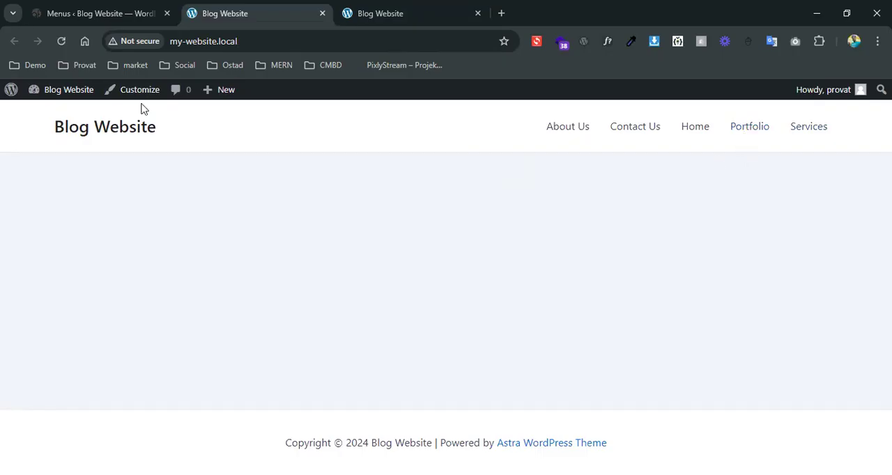
# Assign Main Menu to the Primary Menu display location and save the menu
pyautogui.click(62, 7)
pyautogui.scroll(-3, 523, 325)
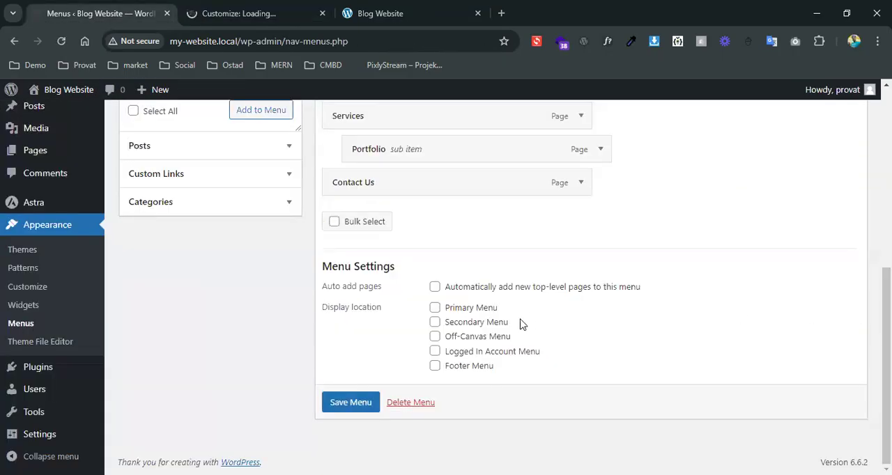
pyautogui.click(434, 308)
pyautogui.click(351, 404)
# Reload the front page and check the header navigation, including the submenu under Services
pyautogui.click(380, 13)
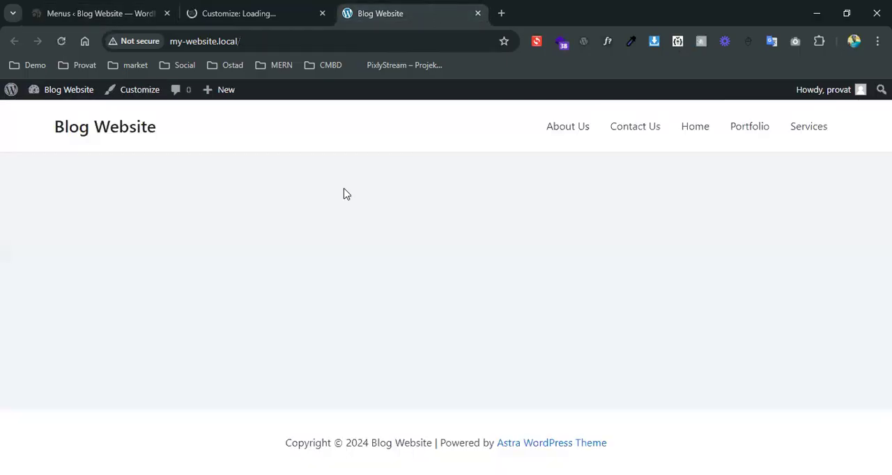
pyautogui.click(60, 41)
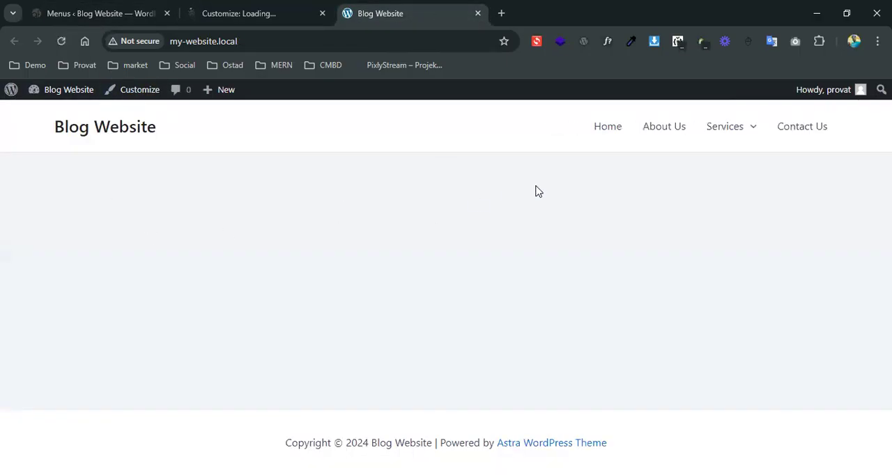
pyautogui.moveTo(743, 136)
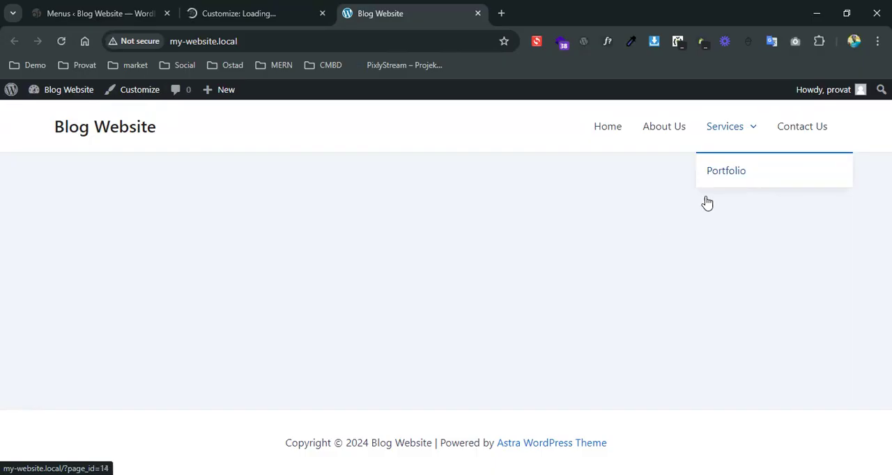
# Close the extra Customize tab, nest About Us as a sub item under Home and save the menu
pyautogui.click(31, 9)
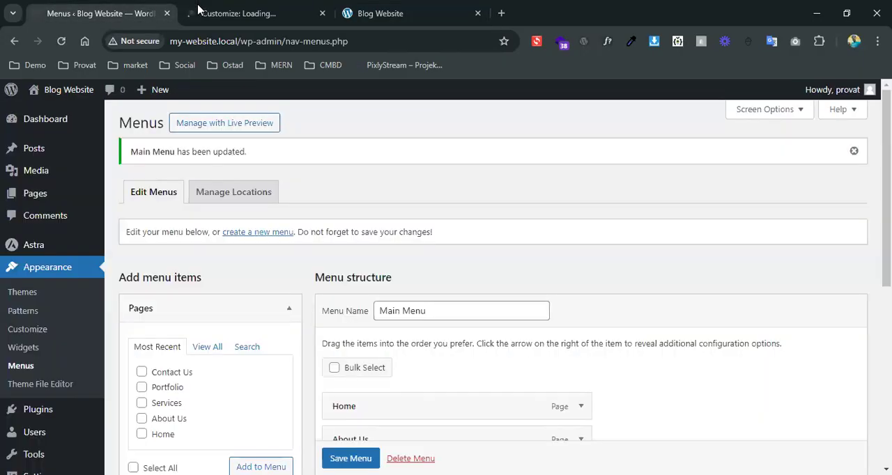
pyautogui.click(322, 13)
pyautogui.scroll(-3, 426, 306)
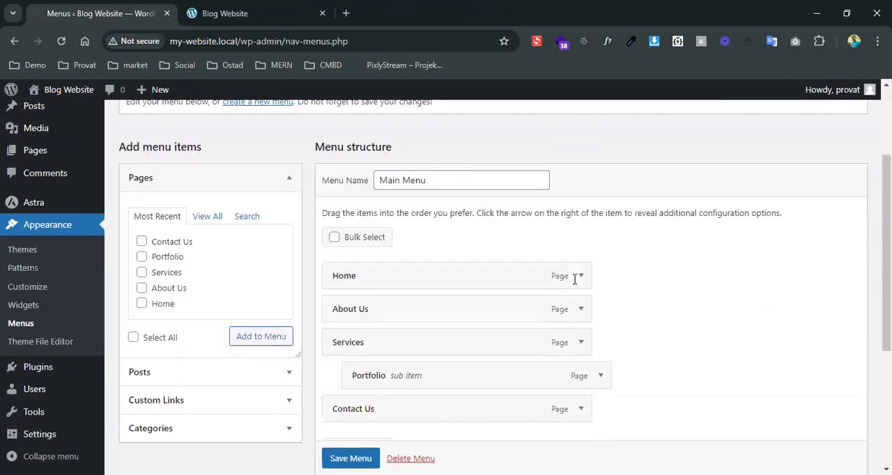
pyautogui.moveTo(377, 243); pyautogui.dragTo(406, 241)
pyautogui.scroll(-3, 530, 368)
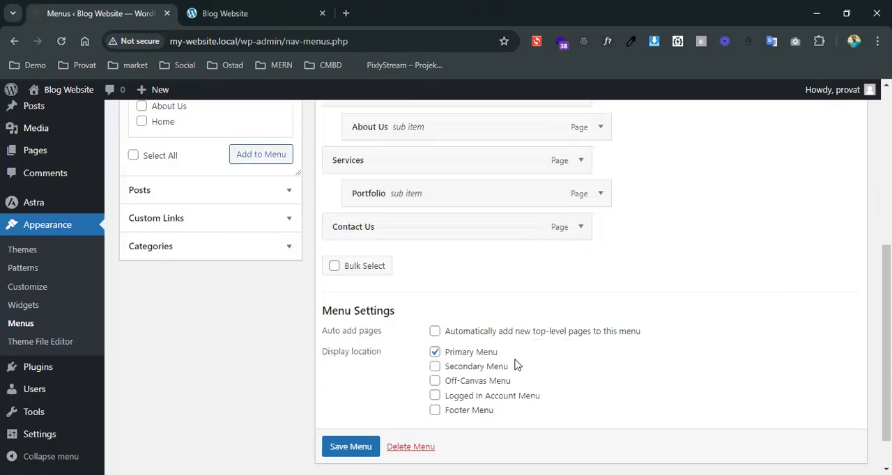
pyautogui.click(370, 433)
# Reload the front page to check the Home submenu, and return to the Main Menu structure
pyautogui.click(241, 7)
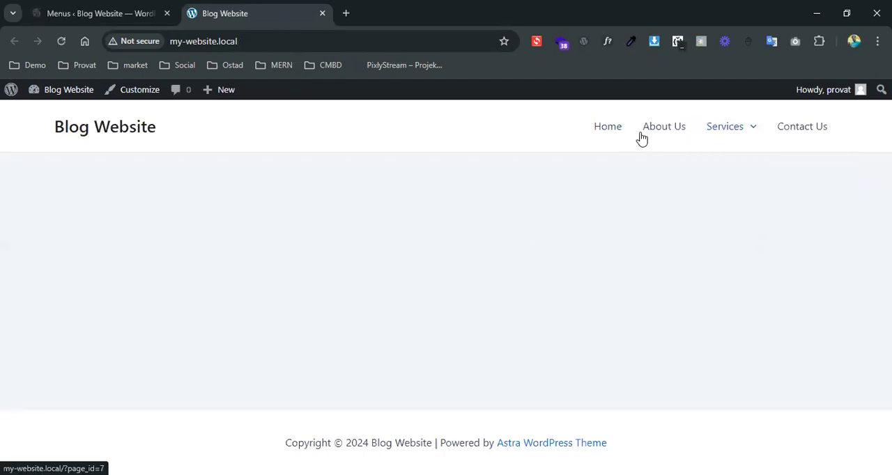
pyautogui.click(144, 129)
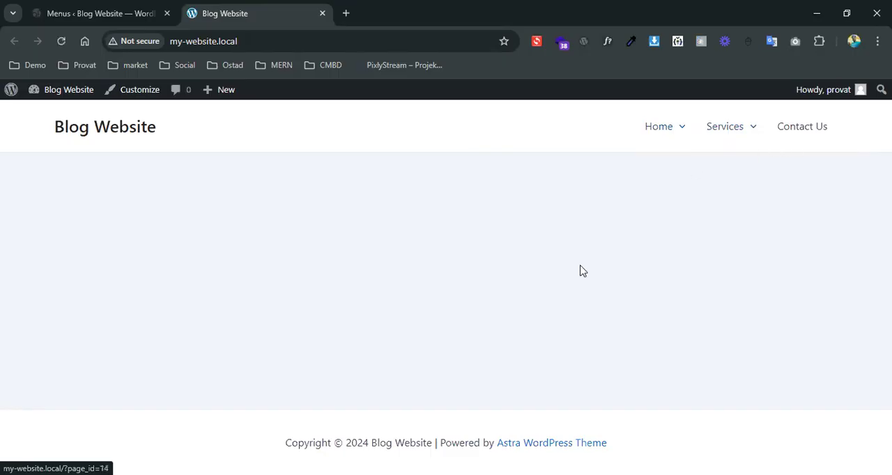
pyautogui.click(126, 14)
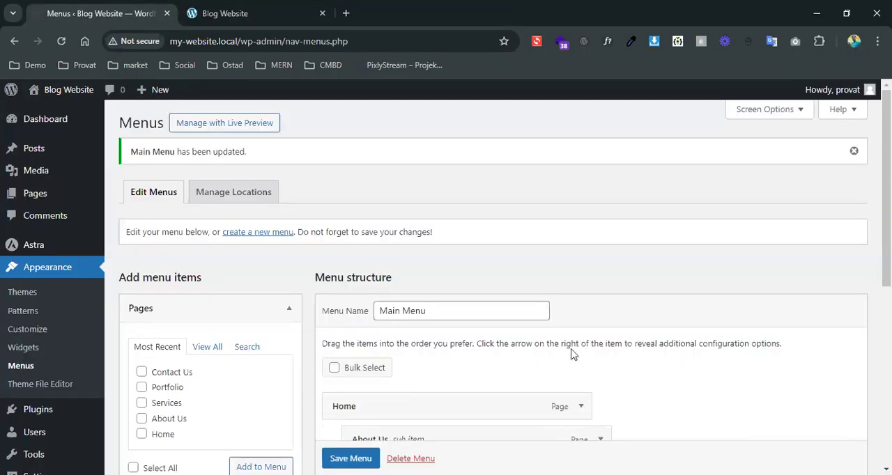
pyautogui.scroll(-2, 572, 354)
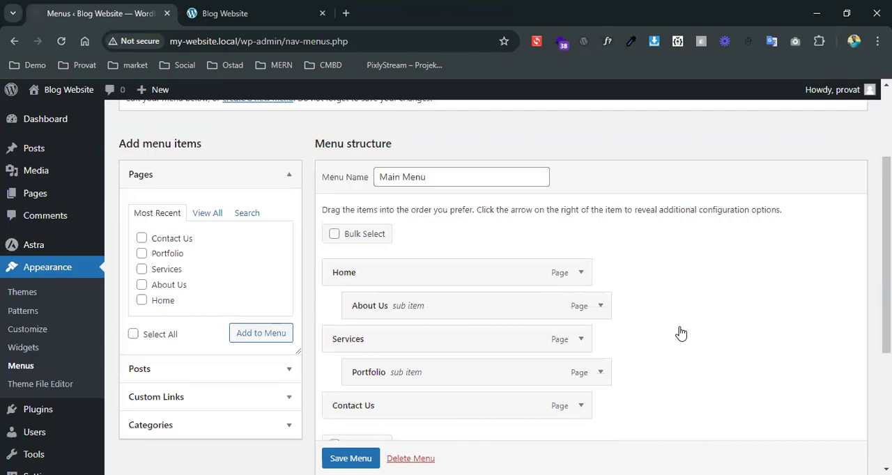
pyautogui.scroll(-3, 681, 334)
pyautogui.scroll(2, 682, 334)
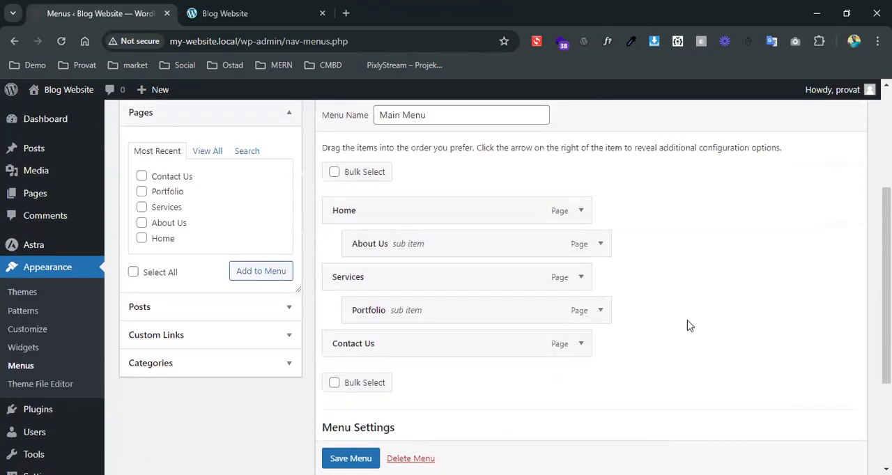
pyautogui.click(183, 341)
pyautogui.click(187, 213)
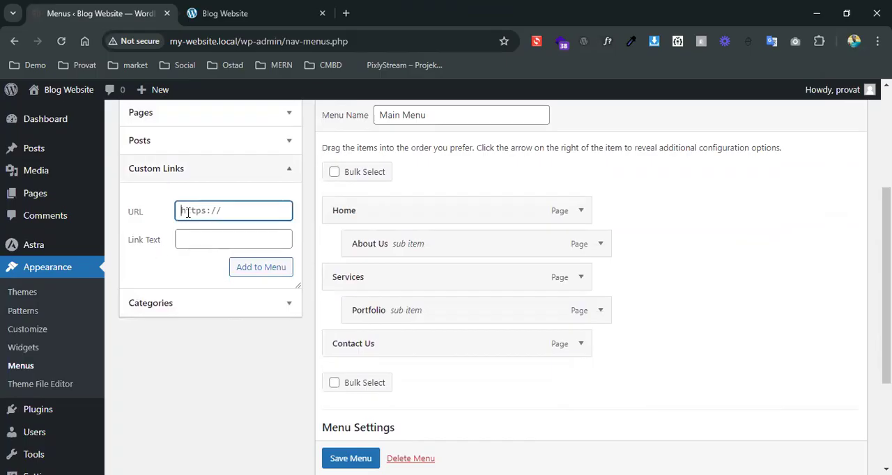
pyautogui.write('#')
pyautogui.click(187, 237)
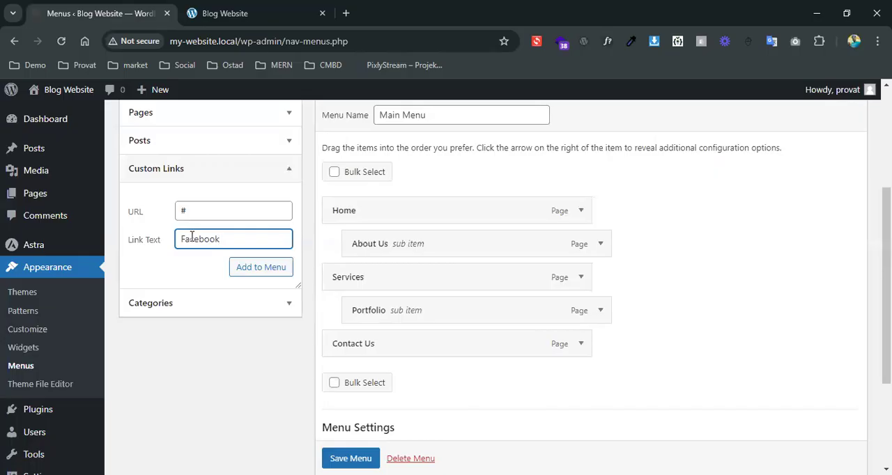
pyautogui.moveTo(205, 209); pyautogui.dragTo(140, 225)
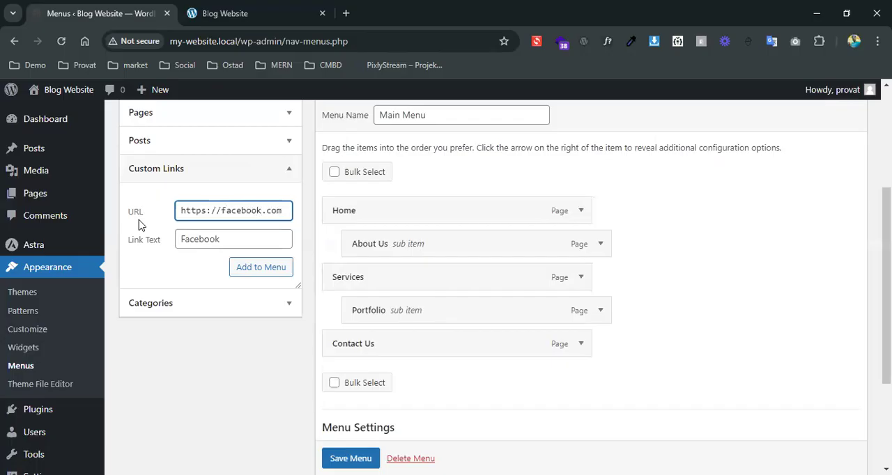
pyautogui.click(239, 267)
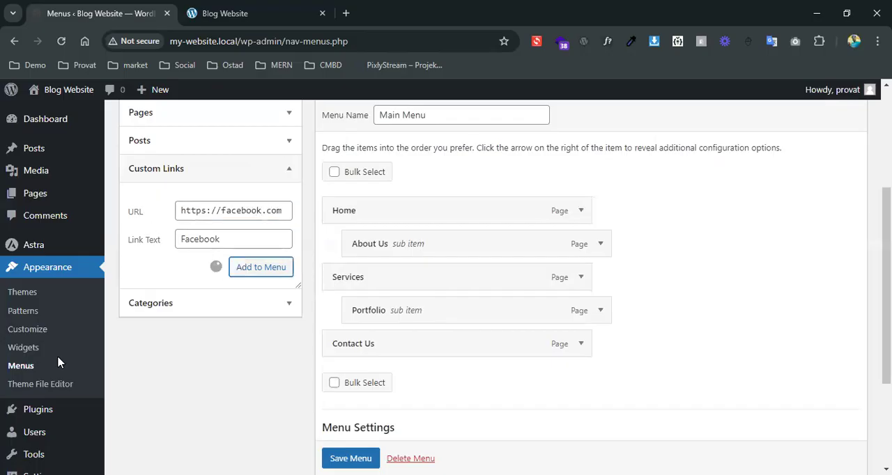
pyautogui.scroll(-1, 715, 346)
pyautogui.scroll(-3, 715, 347)
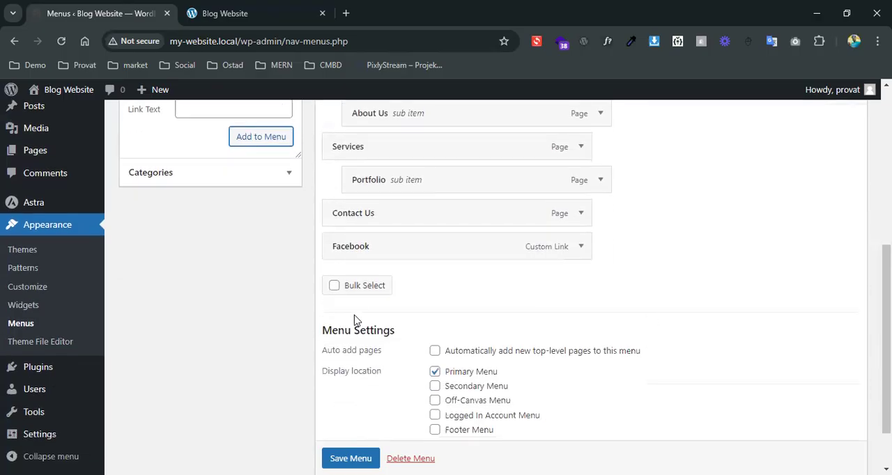
# Expand the Facebook menu item to review its URL and navigation label, and collapse it again
pyautogui.click(581, 247)
pyautogui.scroll(-2, 659, 299)
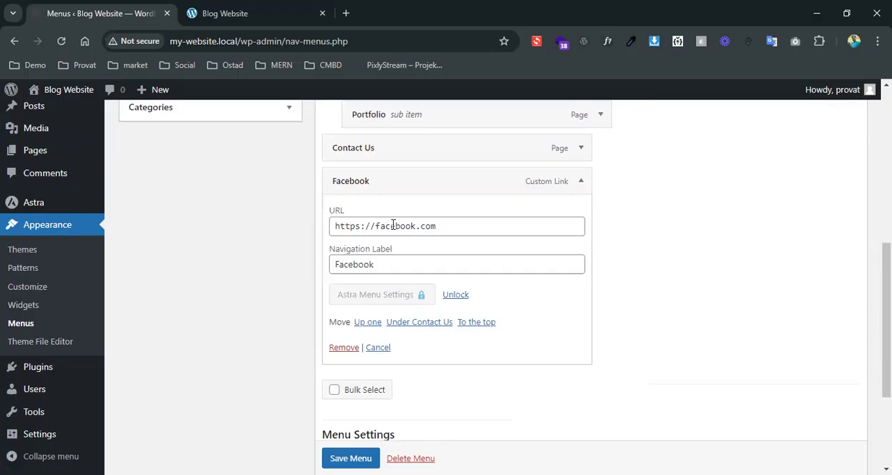
pyautogui.moveTo(477, 231); pyautogui.dragTo(303, 244)
pyautogui.moveTo(414, 271); pyautogui.dragTo(314, 273)
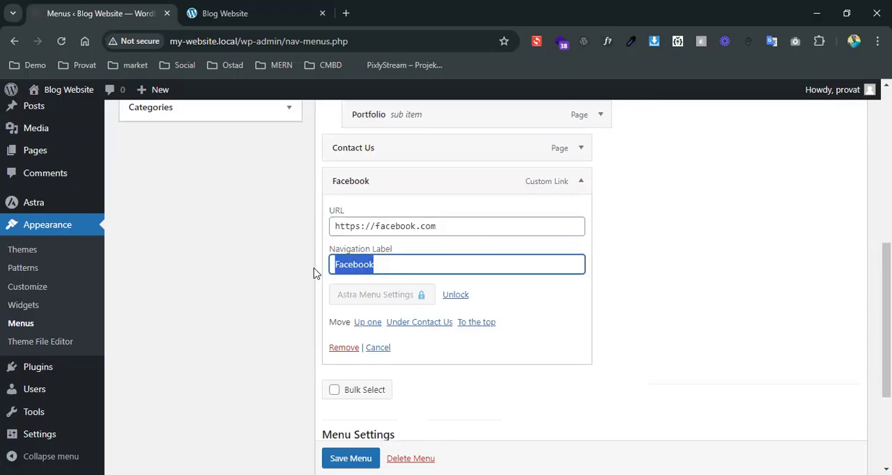
pyautogui.click(581, 181)
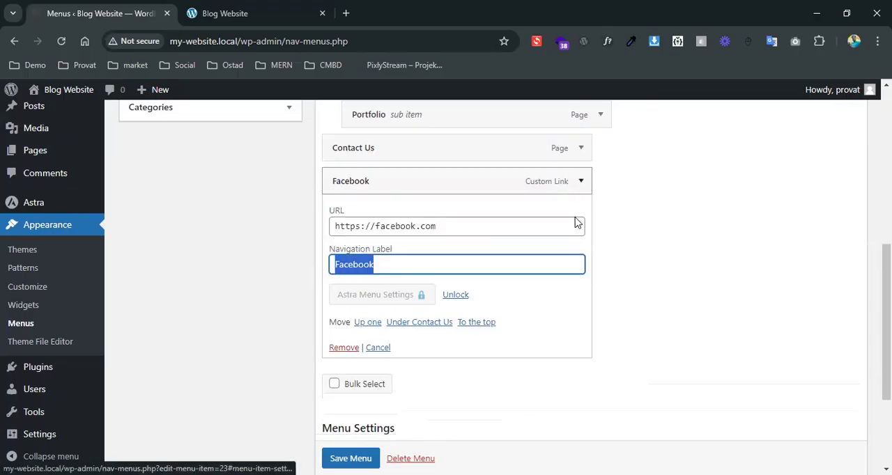
pyautogui.scroll(2, 658, 323)
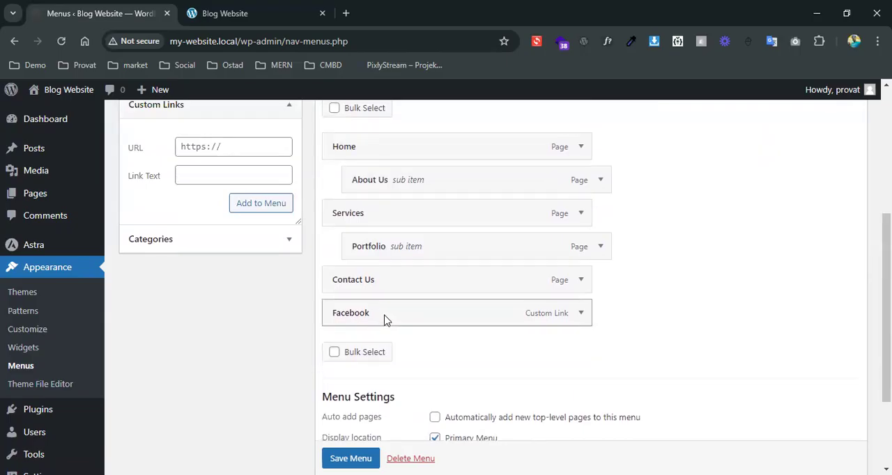
# Expand the Categories section of the available menu items and save Main Menu
pyautogui.scroll(-3, 387, 319)
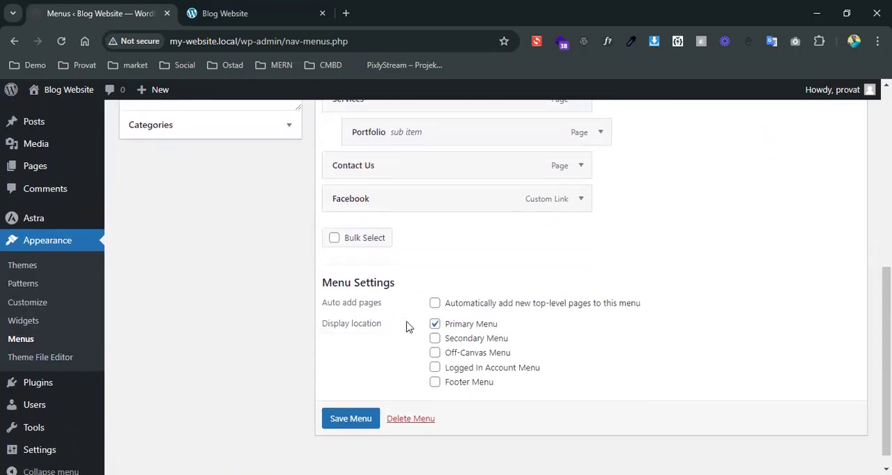
pyautogui.scroll(3, 409, 328)
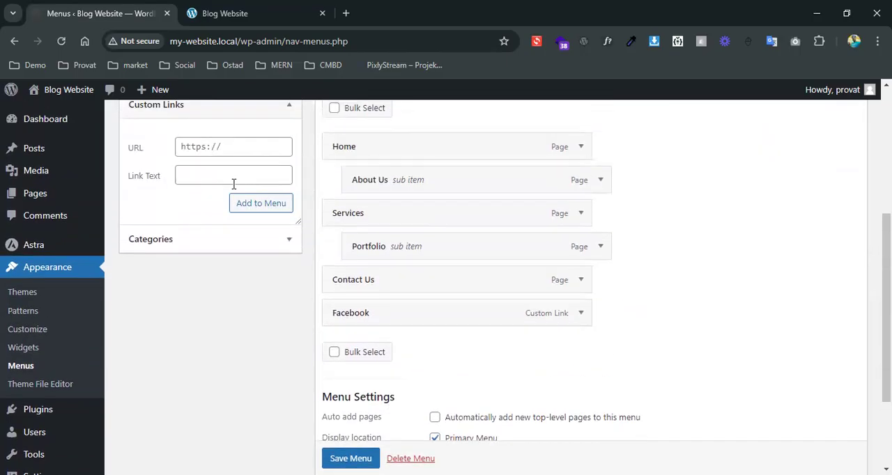
pyautogui.click(219, 248)
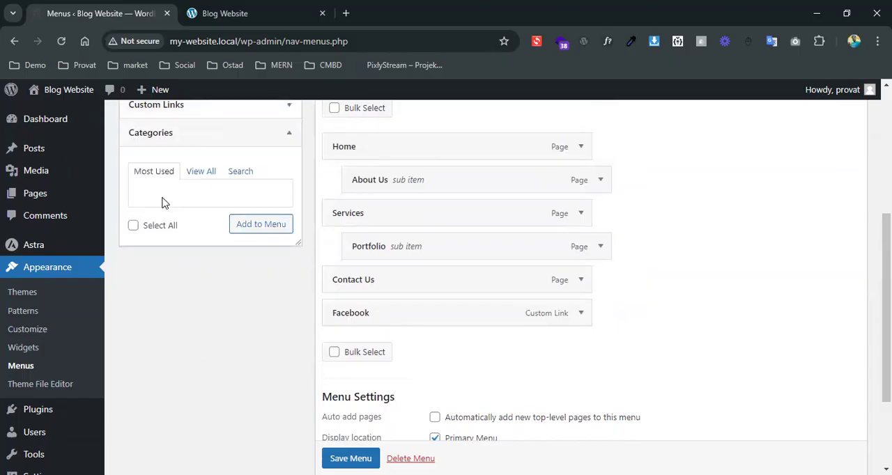
pyautogui.scroll(-3, 162, 202)
pyautogui.click(351, 405)
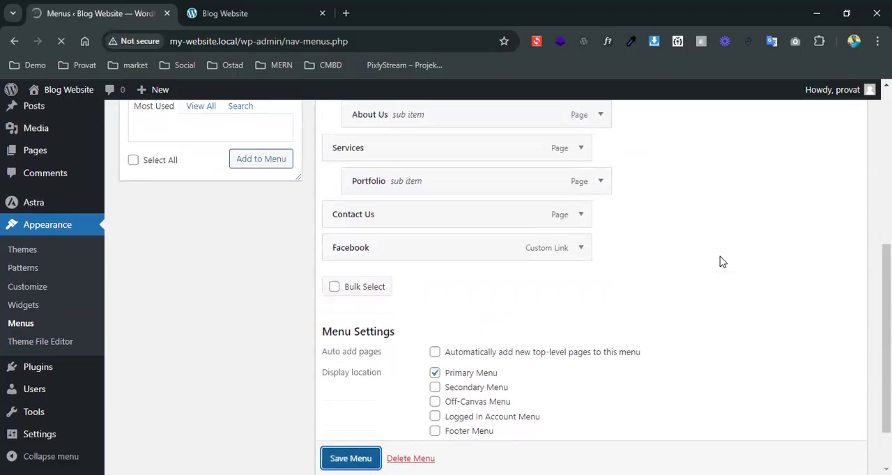
# Reload the front page, follow the Facebook link in the header navigation and close that browser tab
pyautogui.click(300, 10)
pyautogui.click(66, 41)
pyautogui.click(803, 137)
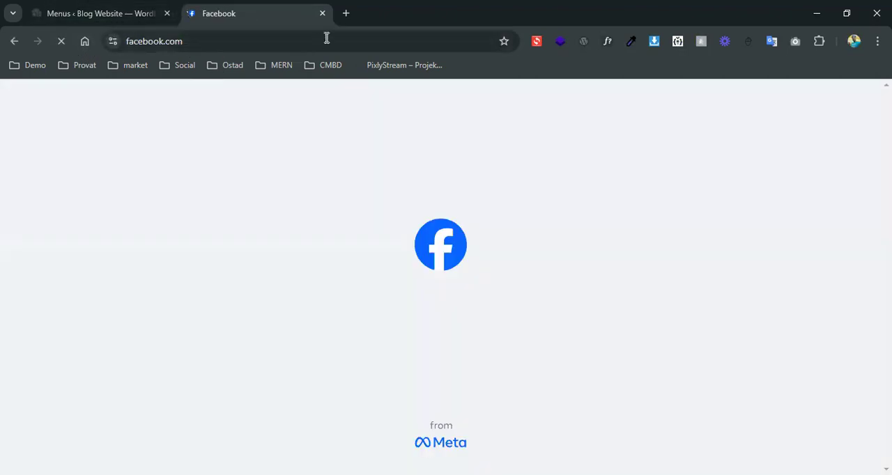
pyautogui.click(323, 13)
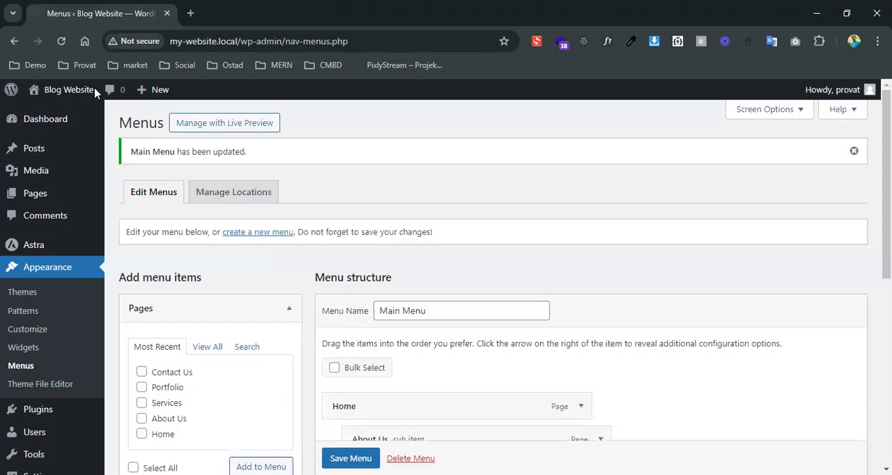
# Open the site's front page in a new browser tab while keeping the Menus page in view
pyautogui.moveTo(69, 90)
pyautogui.rightClick(71, 108)
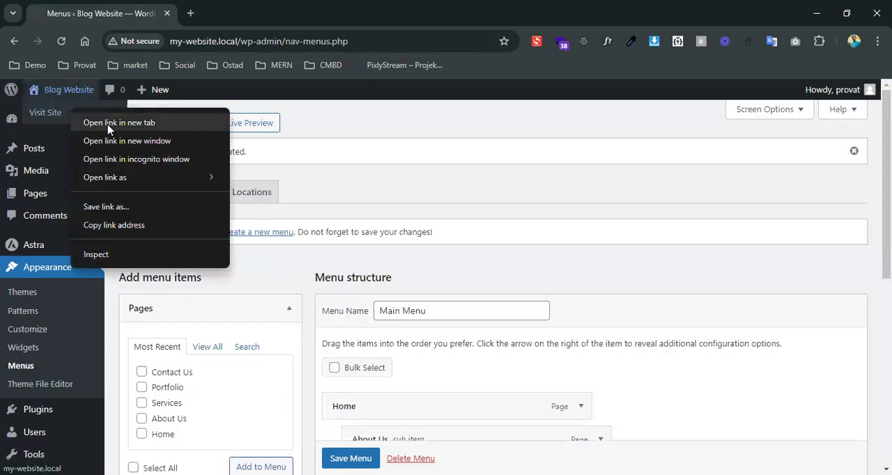
pyautogui.press('Escape')
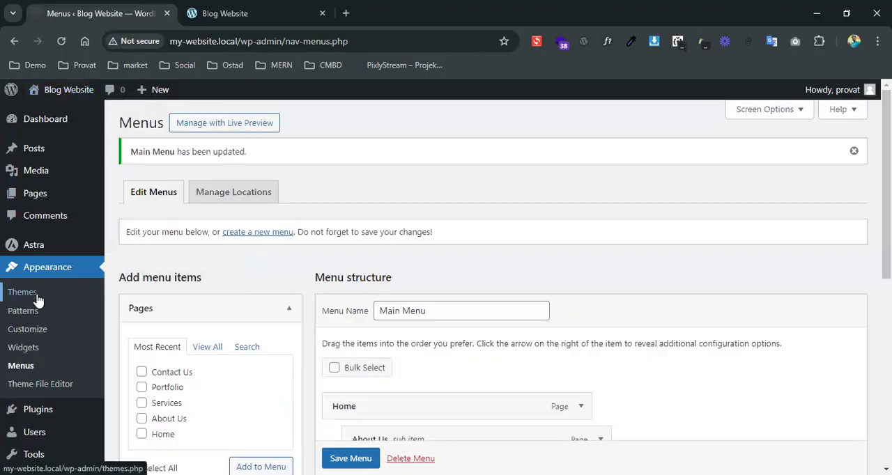
# Check the categories offered for the menu and create a post category named "Demo Category"
pyautogui.scroll(-3, 185, 413)
pyautogui.click(171, 365)
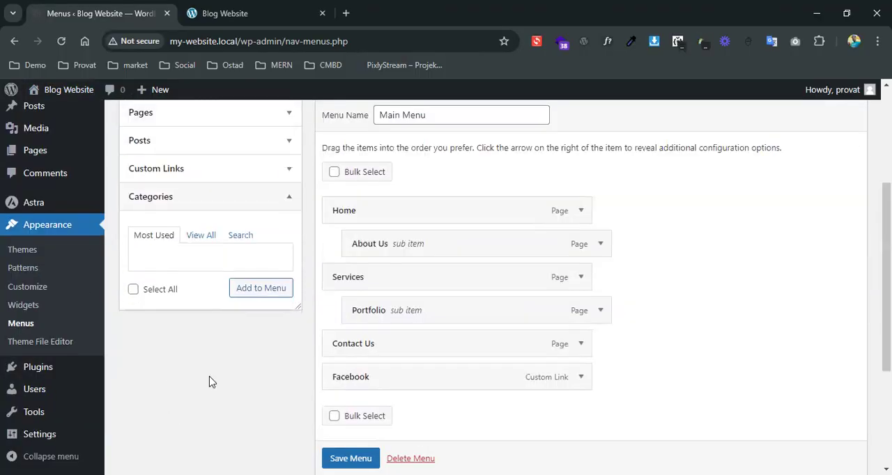
pyautogui.scroll(3, 278, 400)
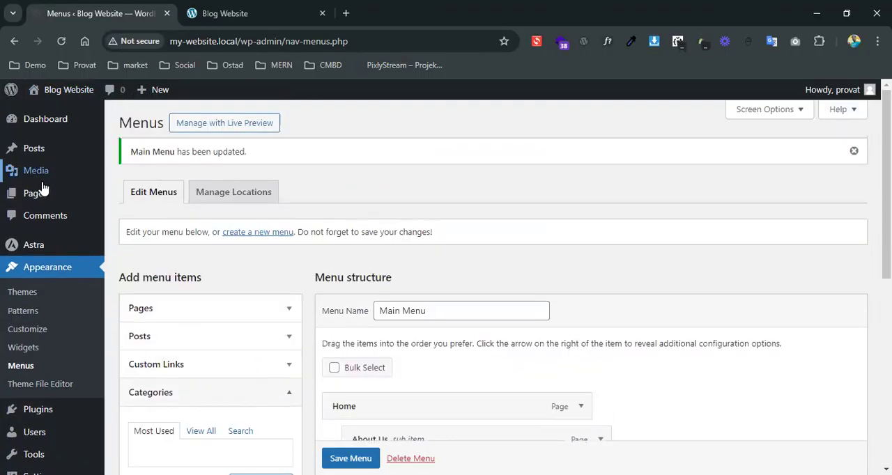
pyautogui.moveTo(43, 153)
pyautogui.click(137, 194)
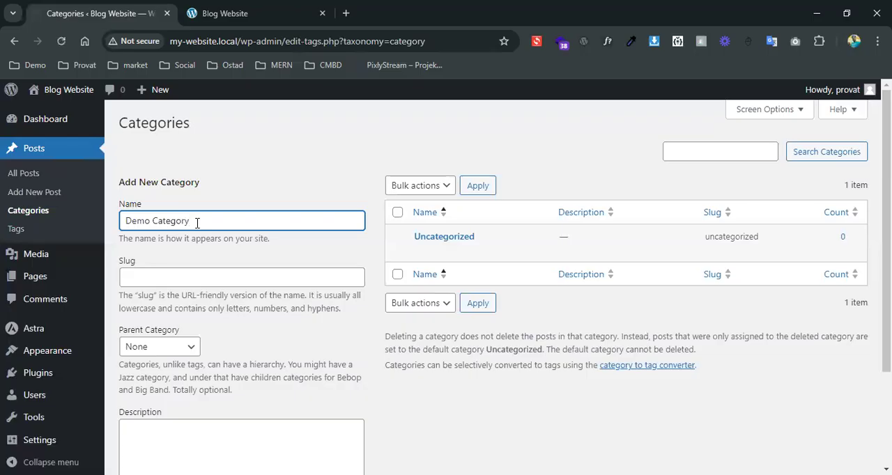
pyautogui.scroll(-2, 203, 209)
pyautogui.click(161, 471)
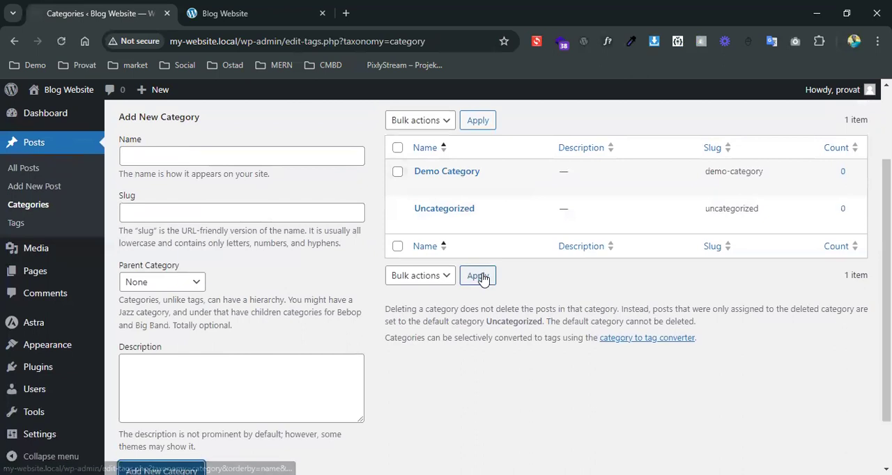
# Create a second post category named "Business"
pyautogui.click(170, 156)
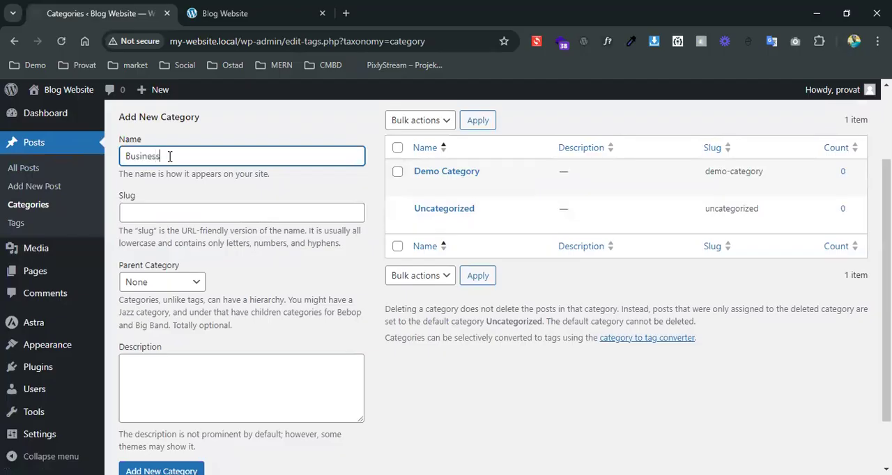
pyautogui.scroll(-2, 158, 419)
pyautogui.click(155, 415)
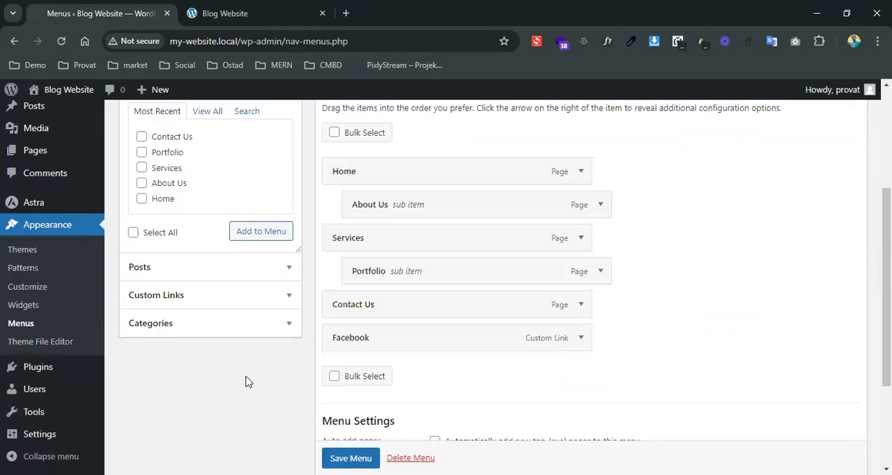
# Return to the Menus page and add the Business and Demo Category categories to Main Menu
pyautogui.click(237, 332)
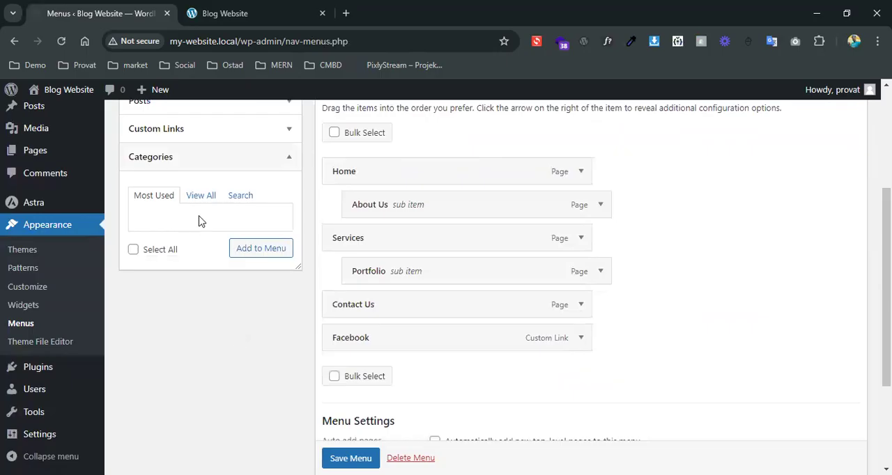
pyautogui.click(201, 195)
pyautogui.click(142, 221)
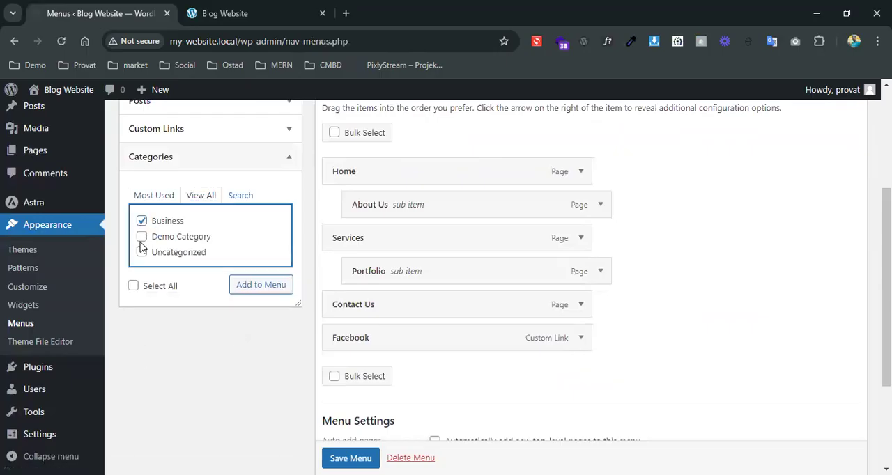
pyautogui.click(142, 237)
pyautogui.click(261, 286)
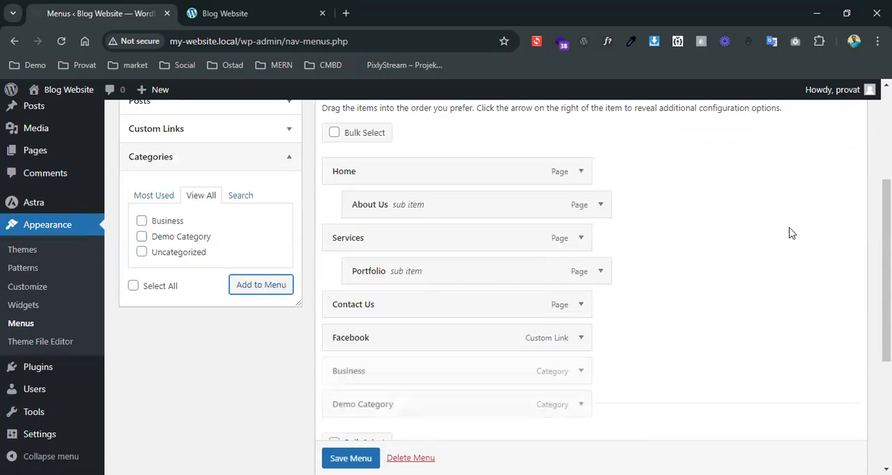
# Nest Business as a sub item under Demo Category and save Main Menu
pyautogui.scroll(-5, 792, 233)
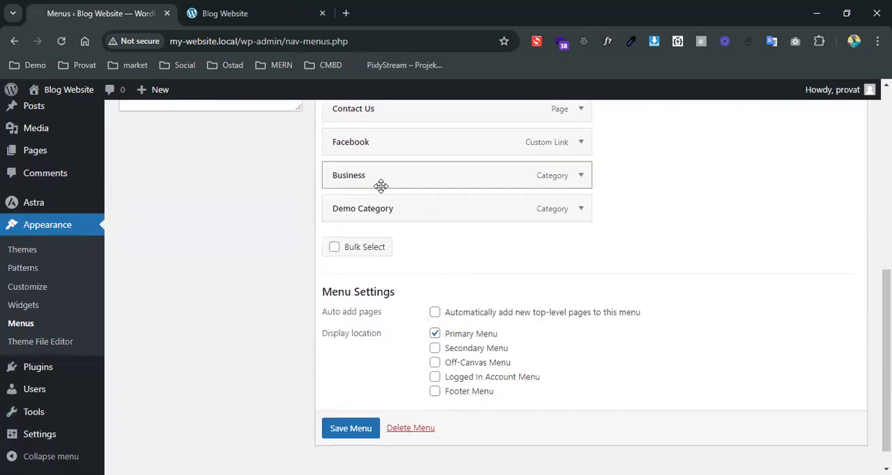
pyautogui.moveTo(389, 201); pyautogui.dragTo(418, 206)
pyautogui.scroll(-1, 612, 294)
pyautogui.click(357, 403)
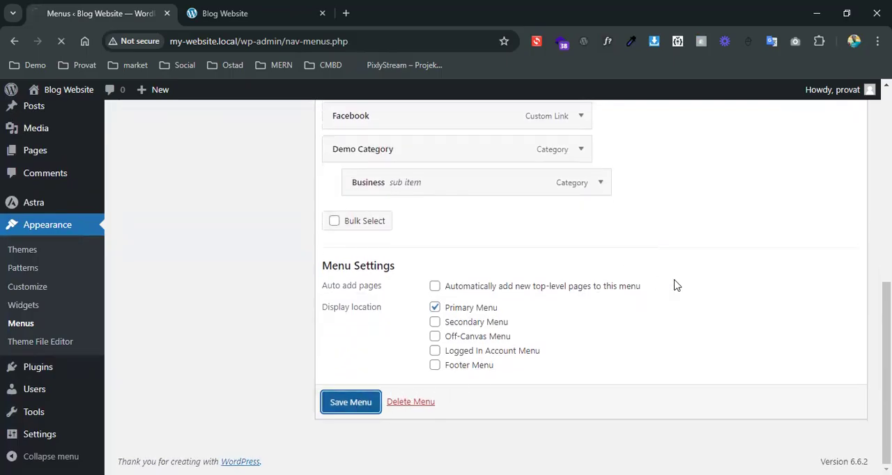
# Reload the front page to check the Demo Category item in the header navigation, and return to the Menus page
pyautogui.click(253, 9)
pyautogui.click(63, 43)
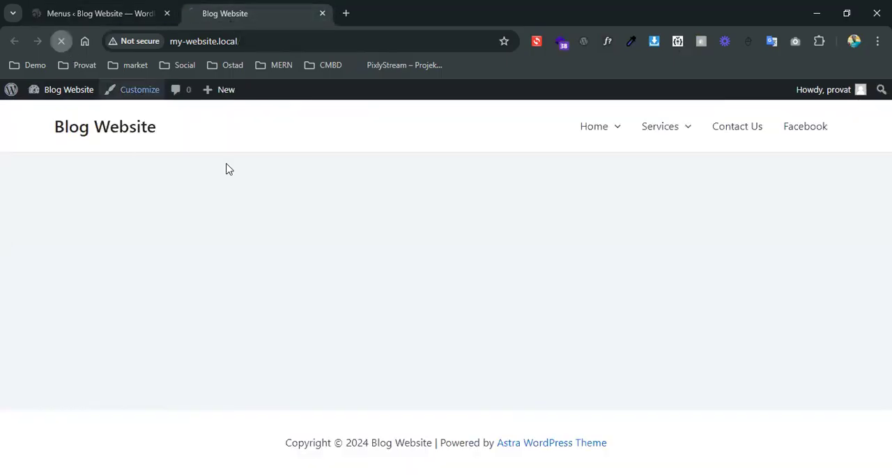
pyautogui.moveTo(792, 136)
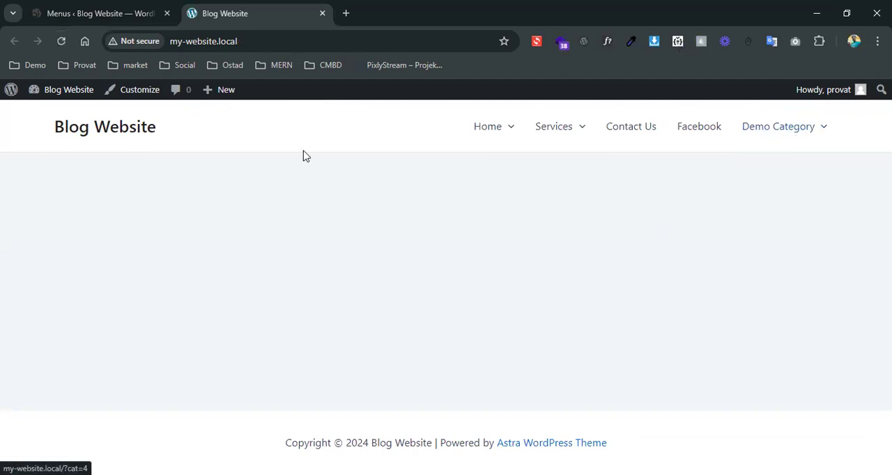
pyautogui.hotkey('ctrl', 'shift', 'Tab')
pyautogui.click(225, 245)
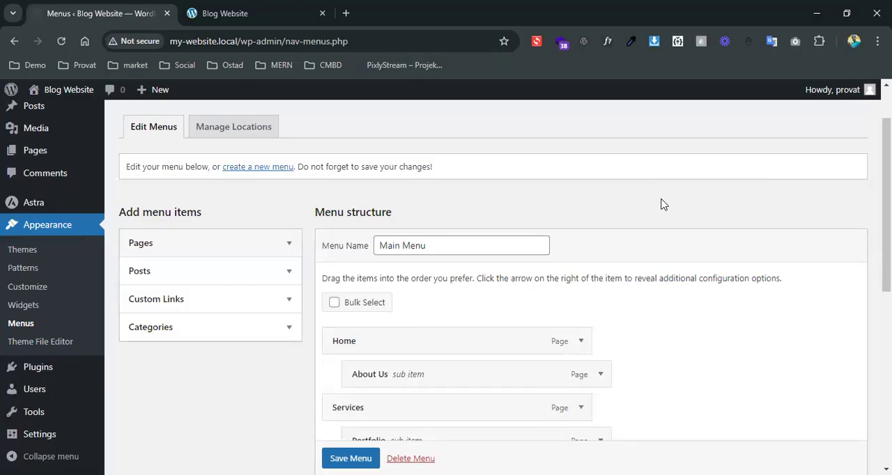
# Create a new menu named "Menu 2" without assigning a display location
pyautogui.scroll(1, 663, 204)
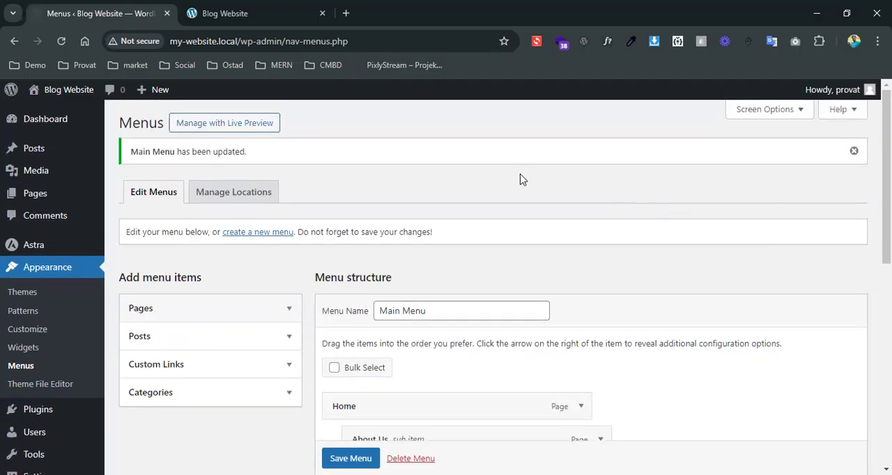
pyautogui.click(262, 236)
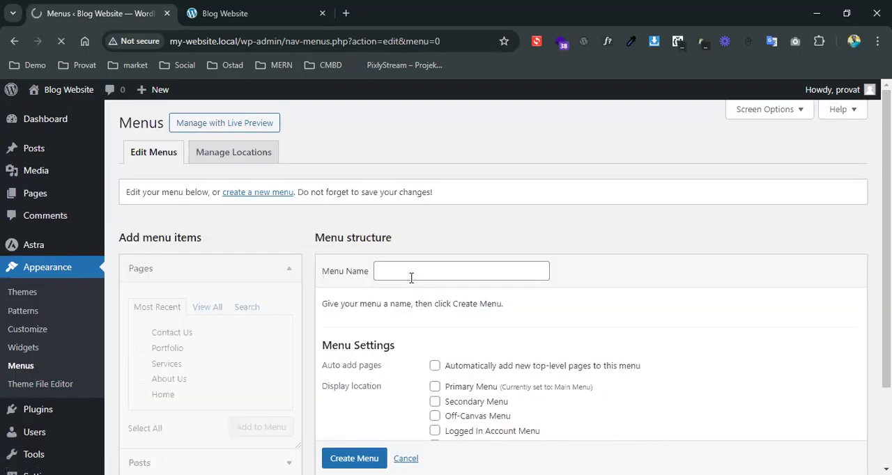
pyautogui.click(412, 269)
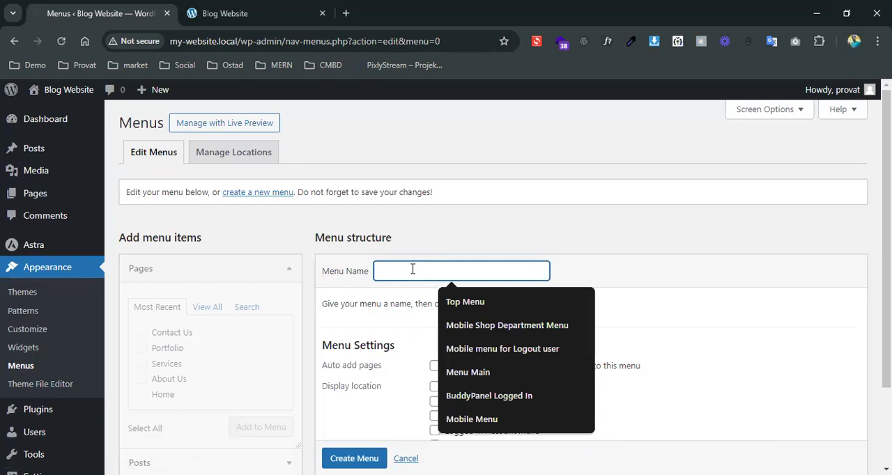
pyautogui.write('Menu 2')
pyautogui.press('BackSpace')
pyautogui.write('2')
pyautogui.scroll(-2, 408, 373)
pyautogui.click(354, 381)
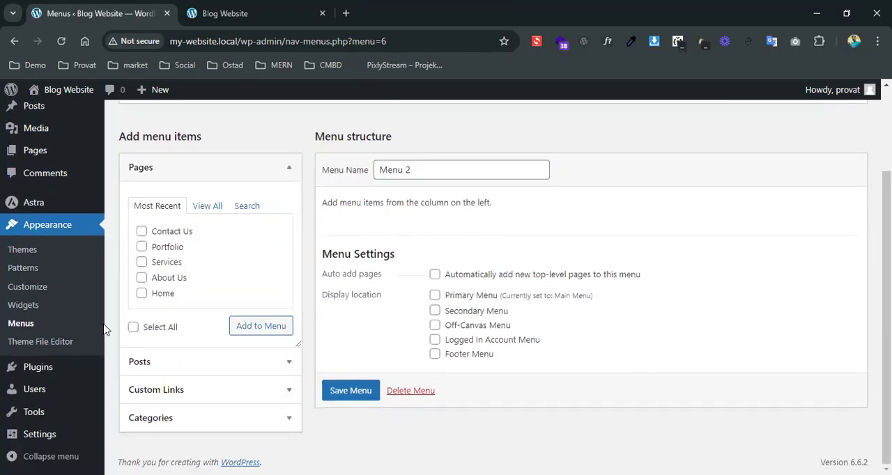
# Mark the Contact Us and Portfolio pages in the page list and save Menu 2 without adding them
pyautogui.click(142, 231)
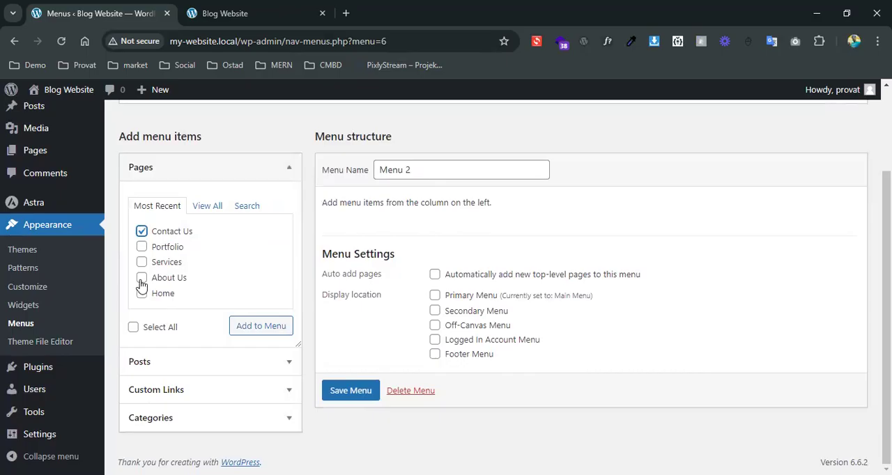
pyautogui.click(143, 248)
pyautogui.click(345, 389)
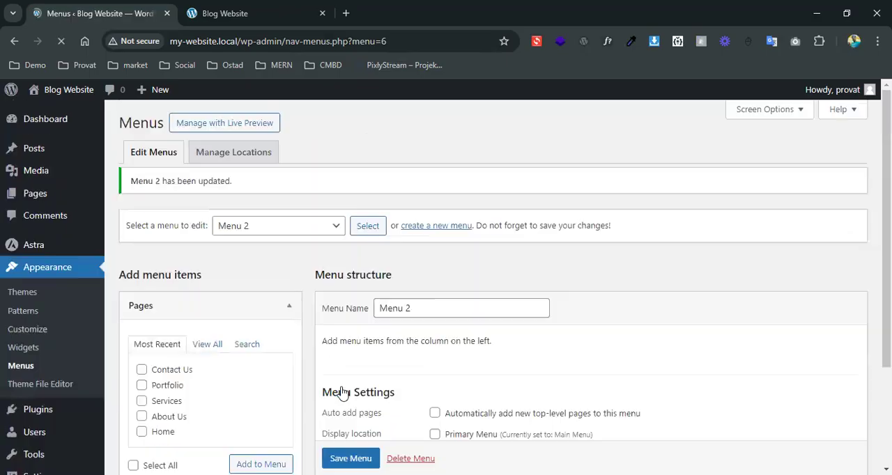
# Create another menu named "Footer Menu"
pyautogui.click(427, 239)
pyautogui.click(413, 277)
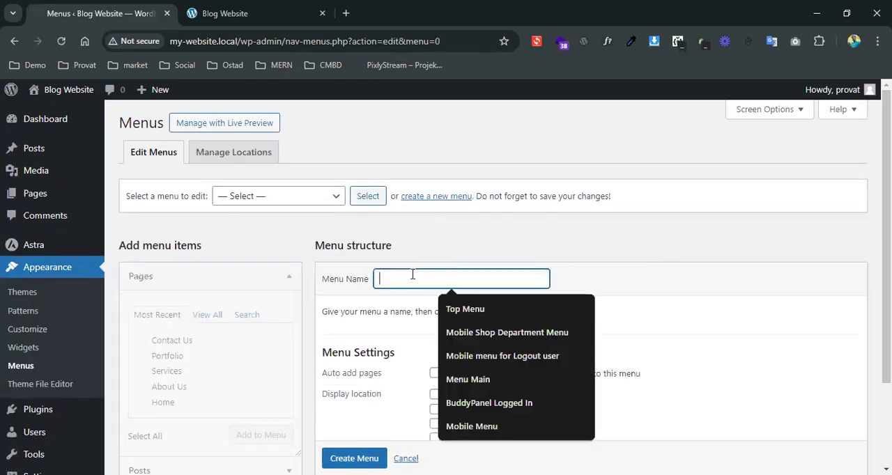
pyautogui.write('Footer')
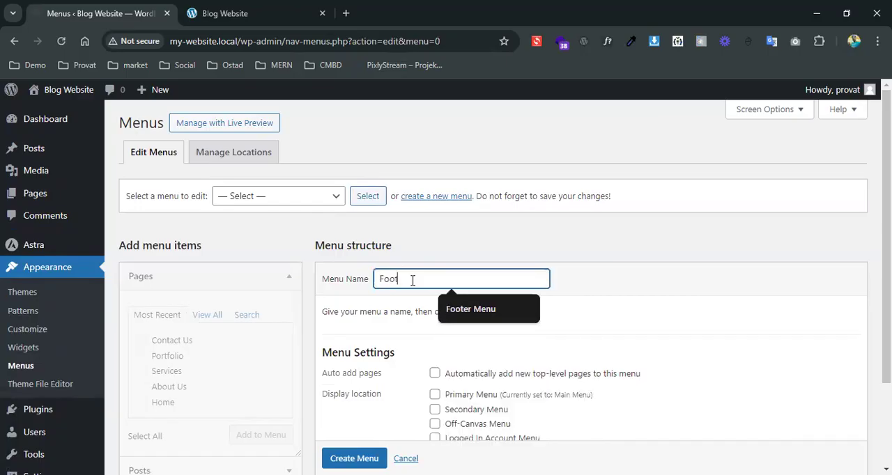
pyautogui.click(500, 312)
pyautogui.scroll(-2, 460, 362)
pyautogui.click(338, 380)
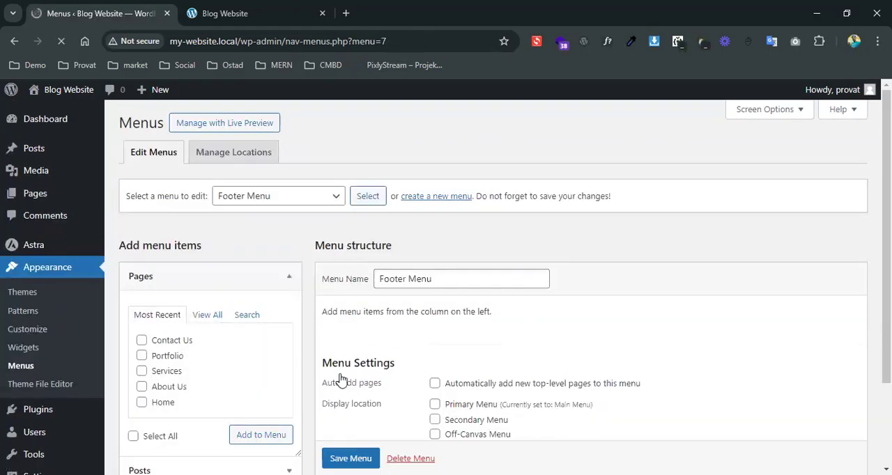
# Try Footer Menu as the new menu's display location and clear that choice again
pyautogui.scroll(-2, 644, 330)
pyautogui.click(435, 355)
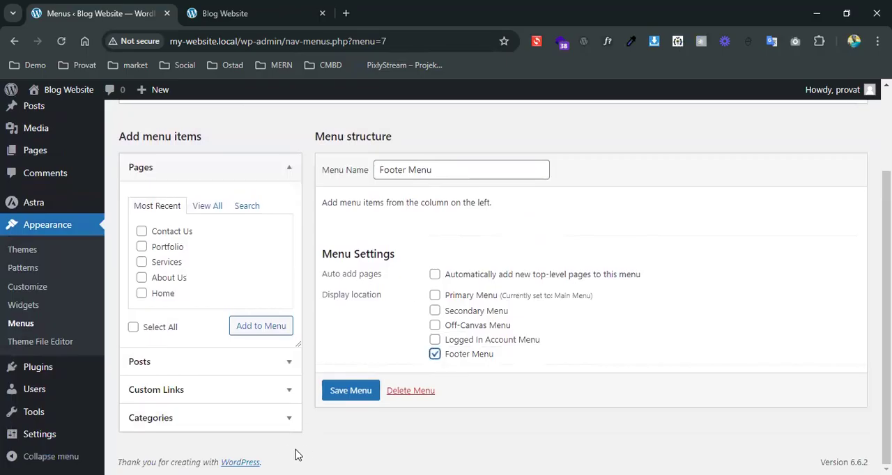
pyautogui.click(434, 355)
# Show all categories available as items for the Footer Menu
pyautogui.click(152, 419)
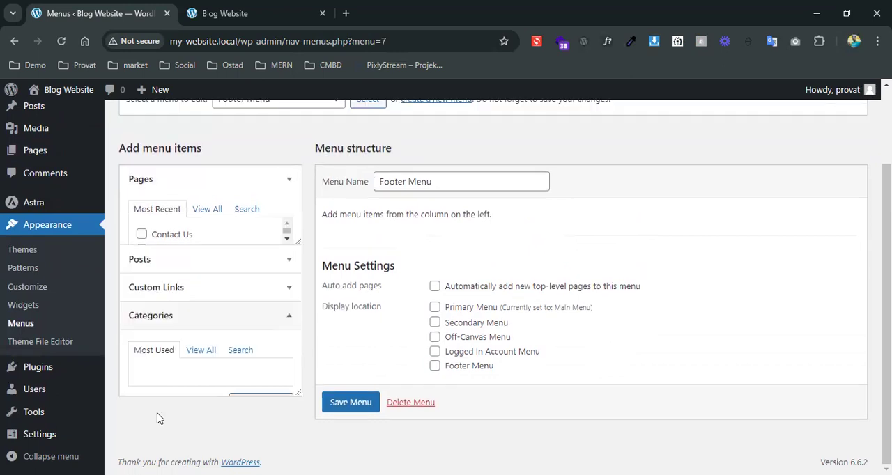
pyautogui.click(197, 305)
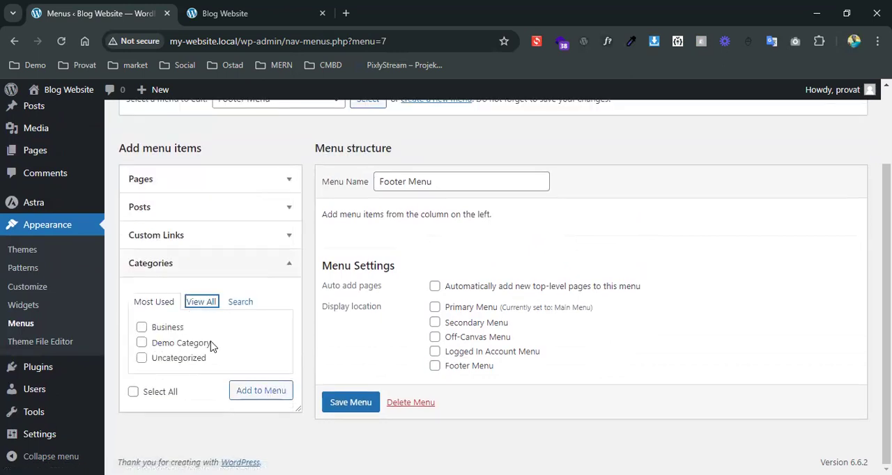